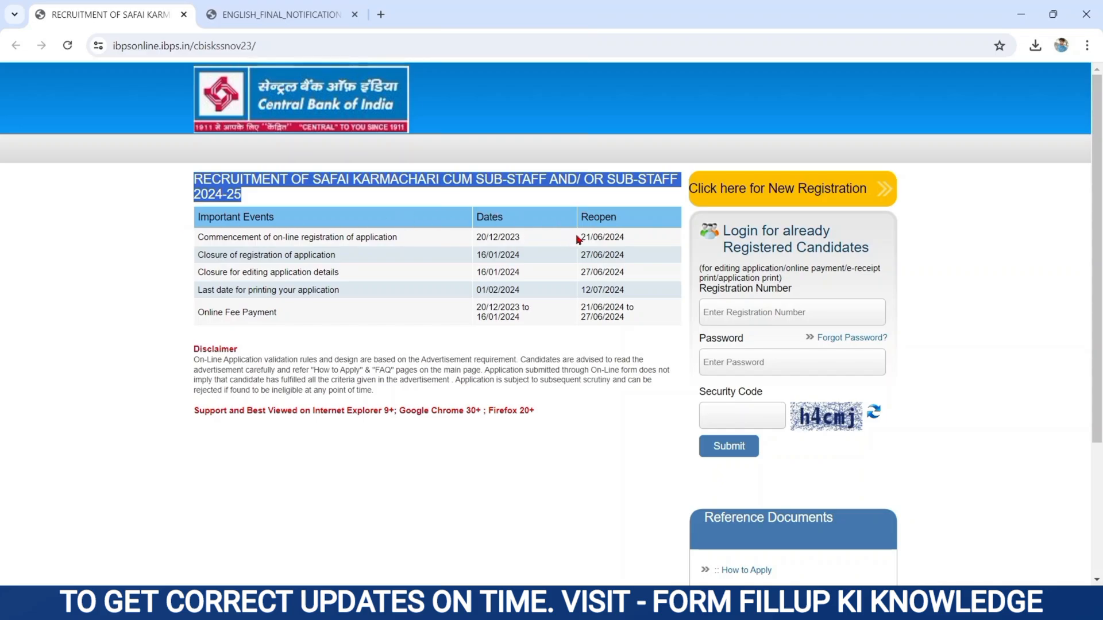
# Check the reopened application dates and start a new registration for the Safai Karmachari cum Sub-Staff recruitment
pyautogui.moveTo(582, 238); pyautogui.dragTo(627, 263)
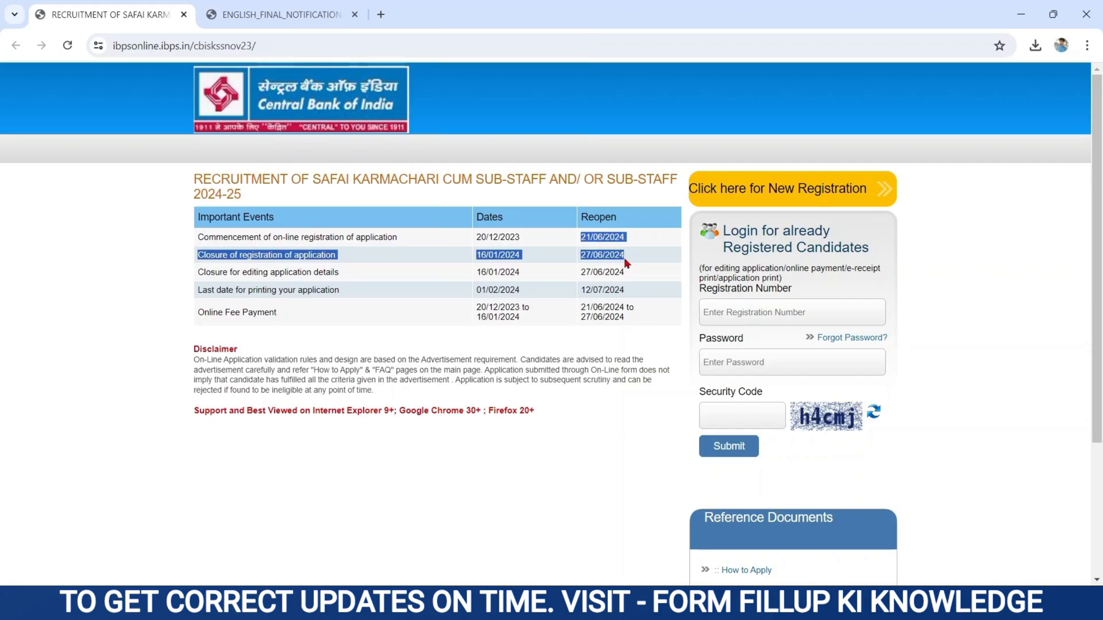
pyautogui.click(605, 407)
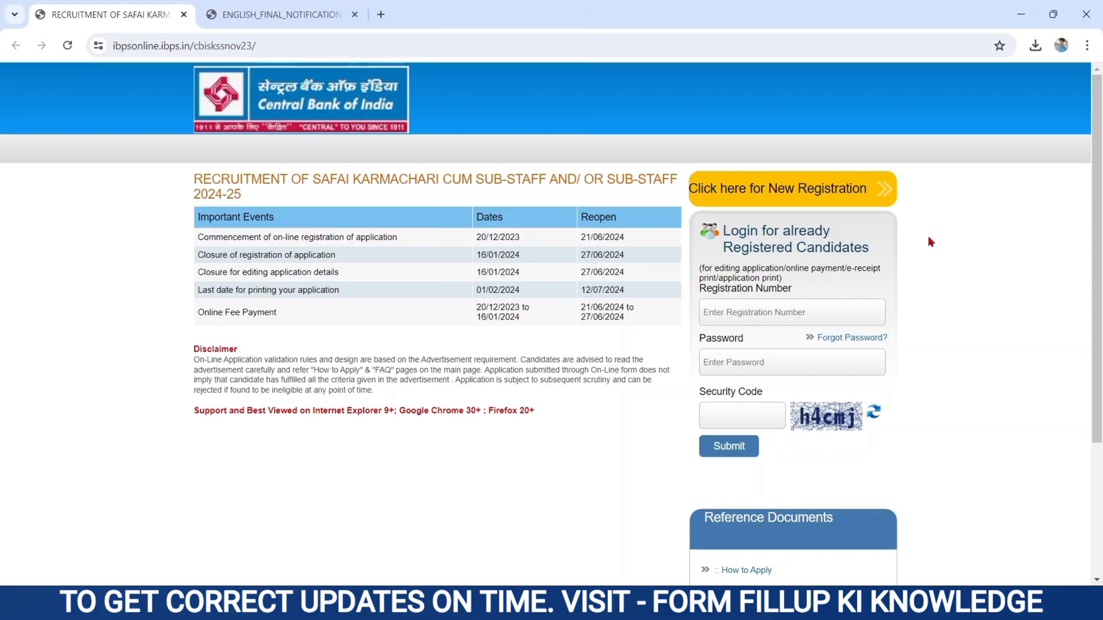
pyautogui.click(790, 192)
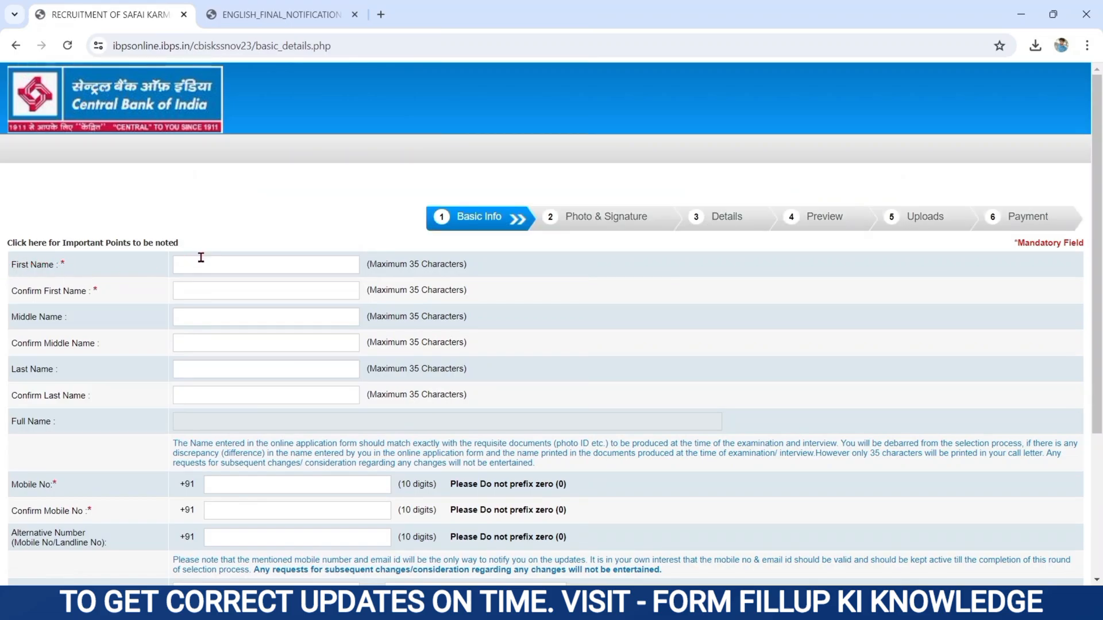
# Fill in the candidate's first name, last name, mobile number, e-mail with the gmail.com domain, their confirmations, and the security code
pyautogui.click(201, 257)
pyautogui.click(182, 323)
pyautogui.click(199, 264)
pyautogui.click(197, 371)
pyautogui.click(207, 316)
pyautogui.scroll(-4, 104, 464)
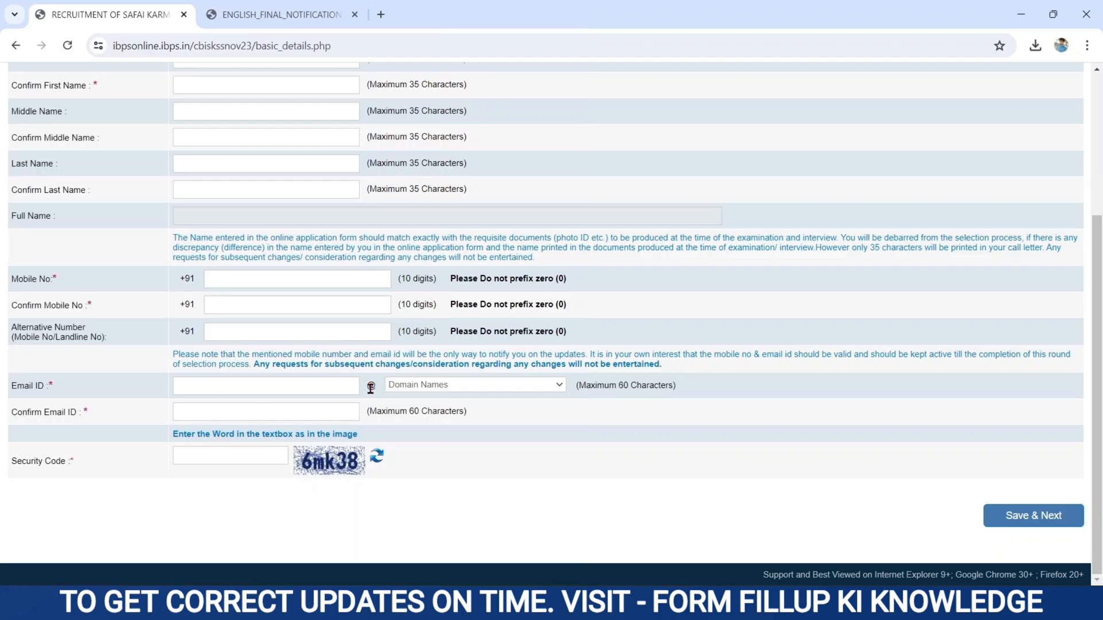
pyautogui.click(424, 390)
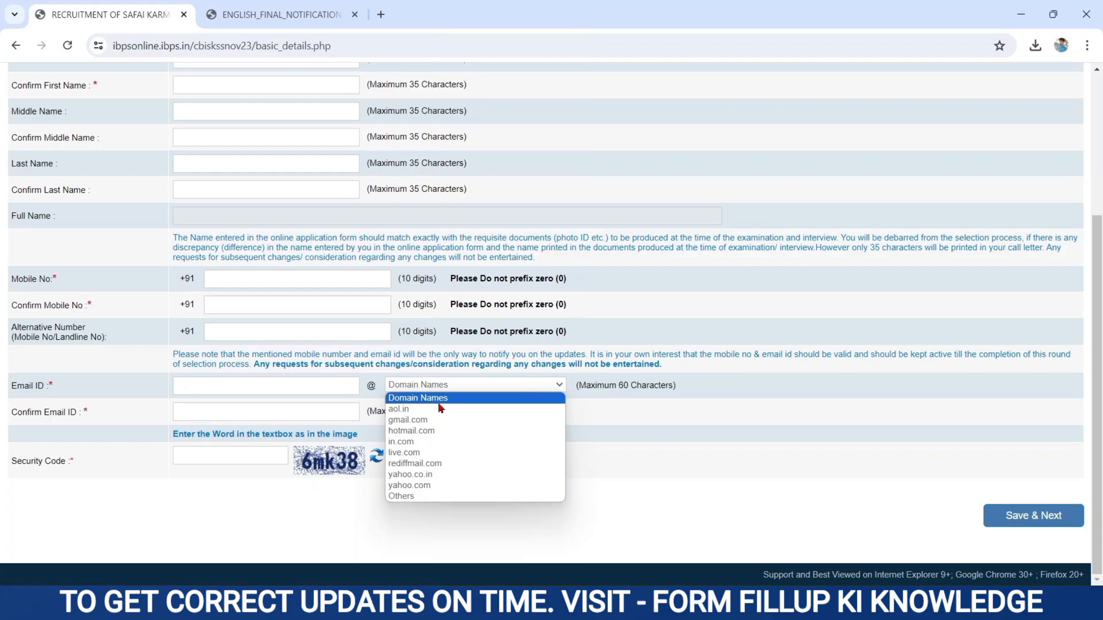
pyautogui.click(423, 423)
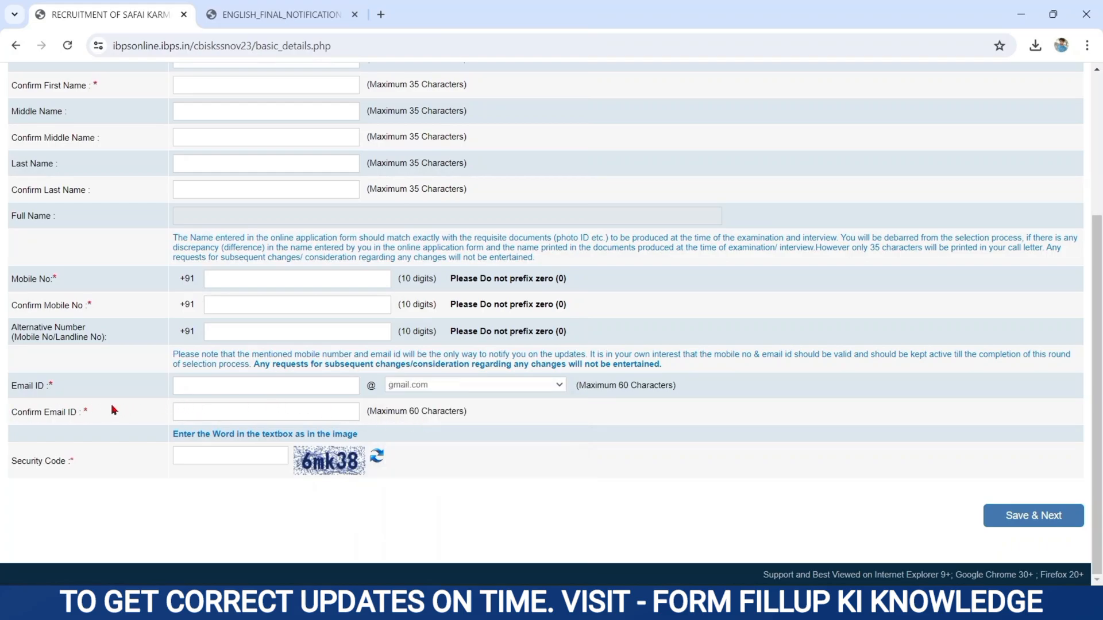
pyautogui.click(182, 407)
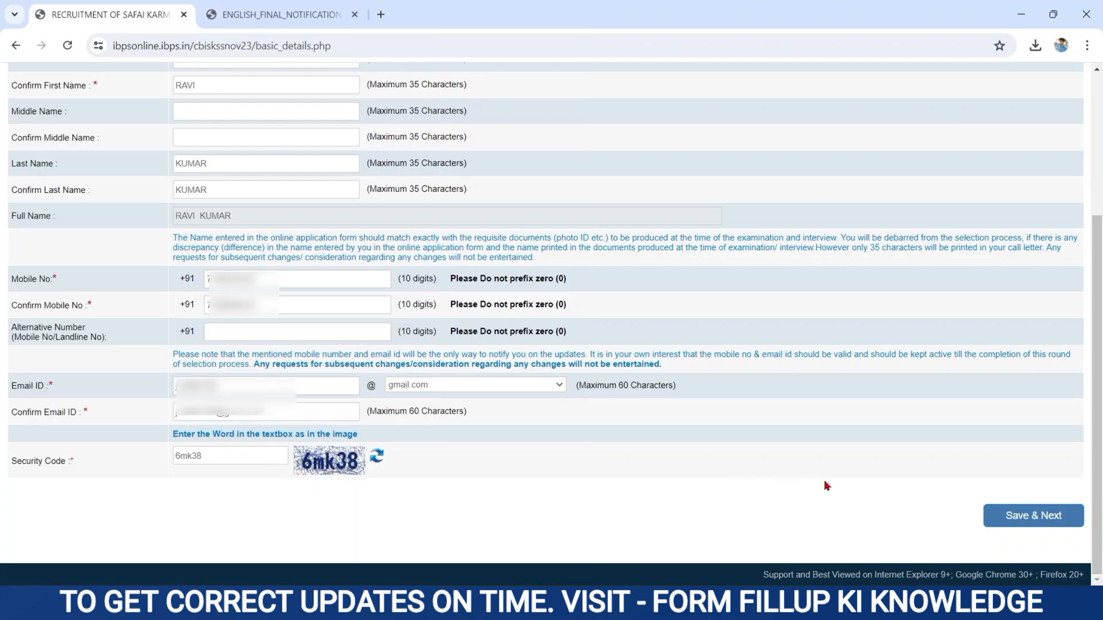
# Save the basic information and confirm that the entered data is correct
pyautogui.click(1000, 519)
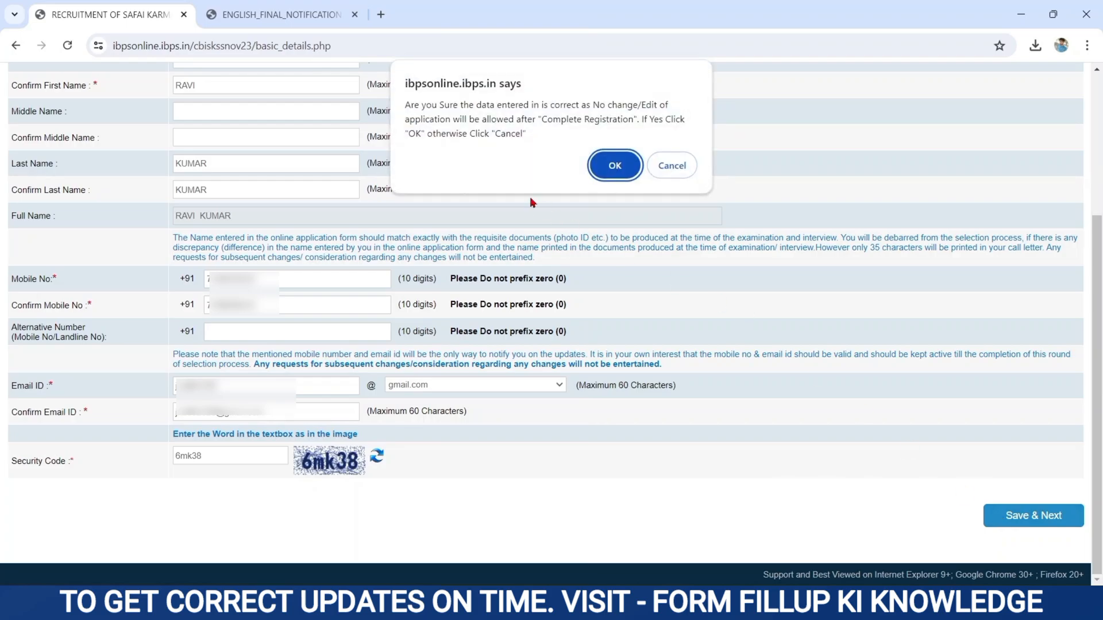
pyautogui.moveTo(406, 105); pyautogui.dragTo(518, 140)
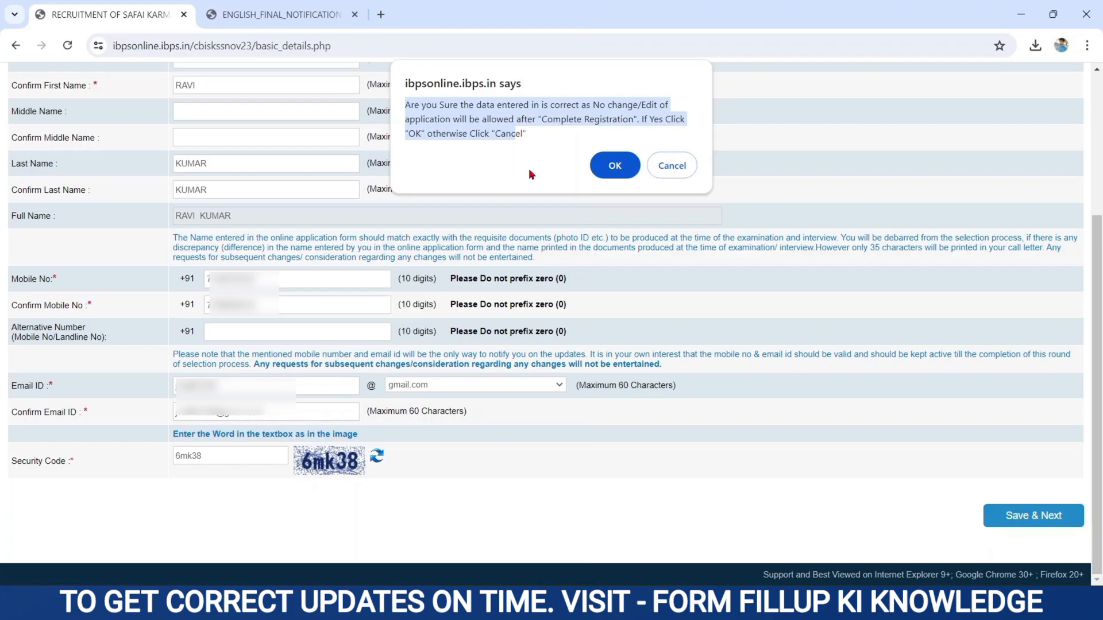
pyautogui.click(602, 170)
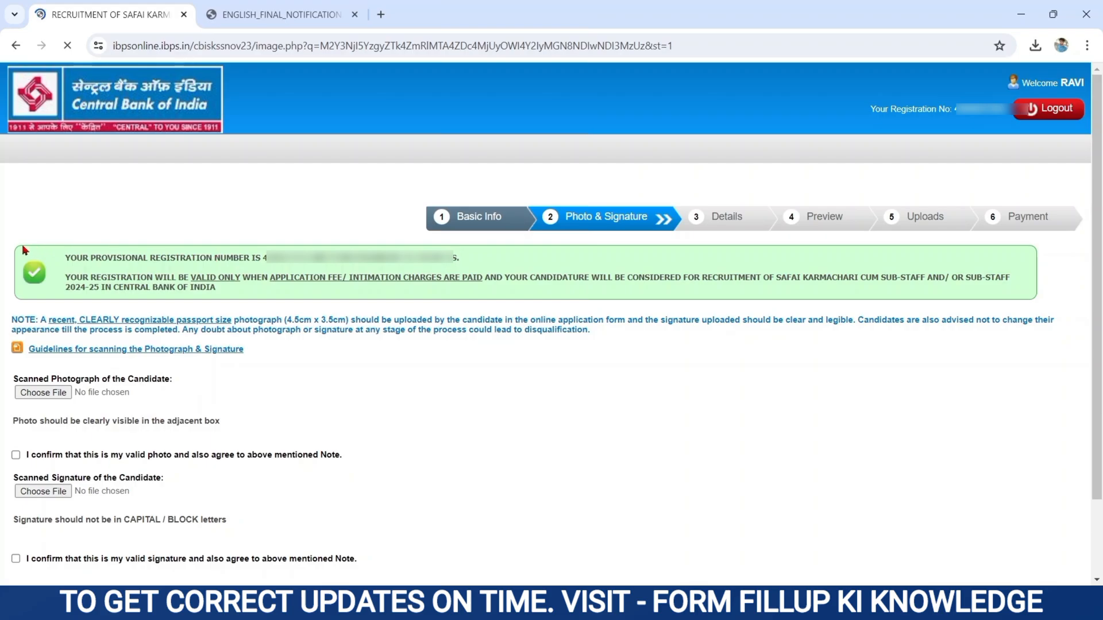
# Open the guidelines for scanning the photograph and signature and review the required dimensions and file sizes
pyautogui.moveTo(67, 259); pyautogui.dragTo(281, 273)
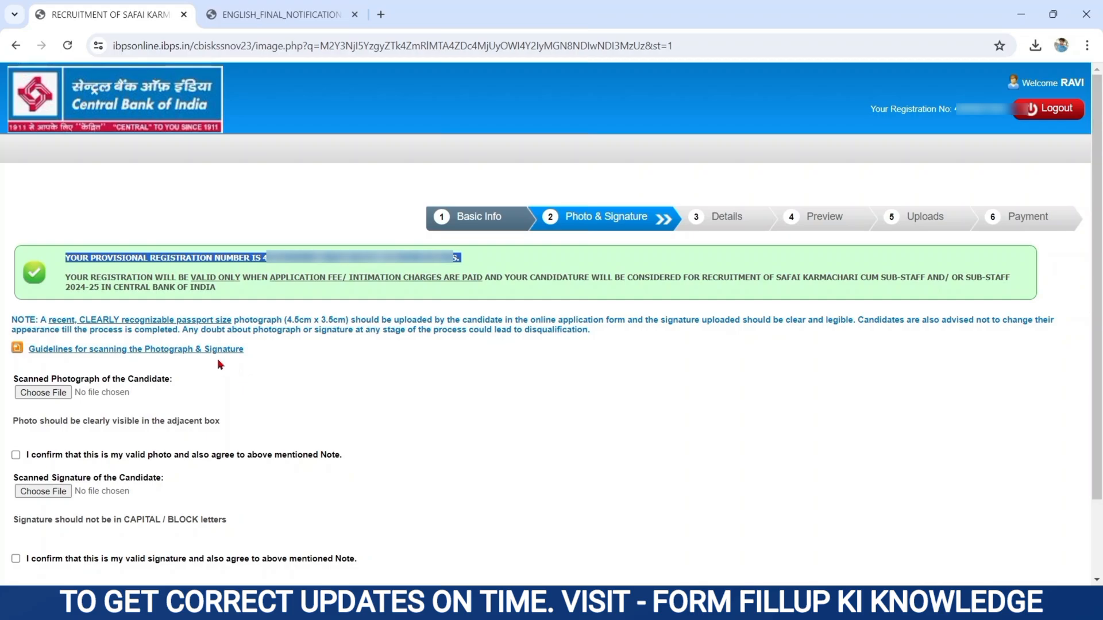
pyautogui.click(194, 352)
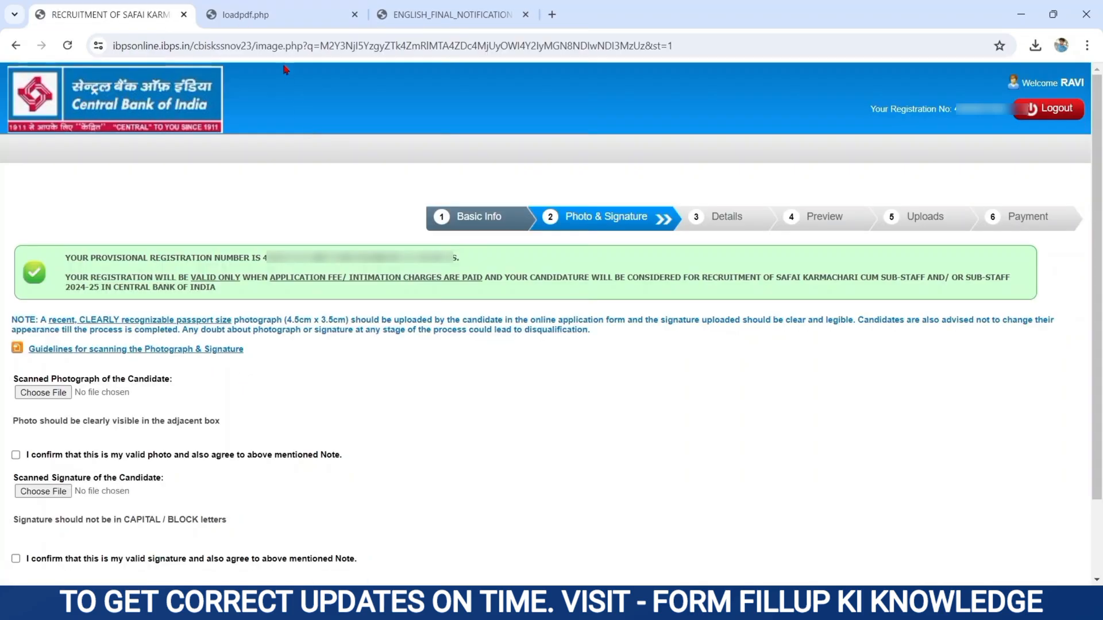
pyautogui.click(264, 23)
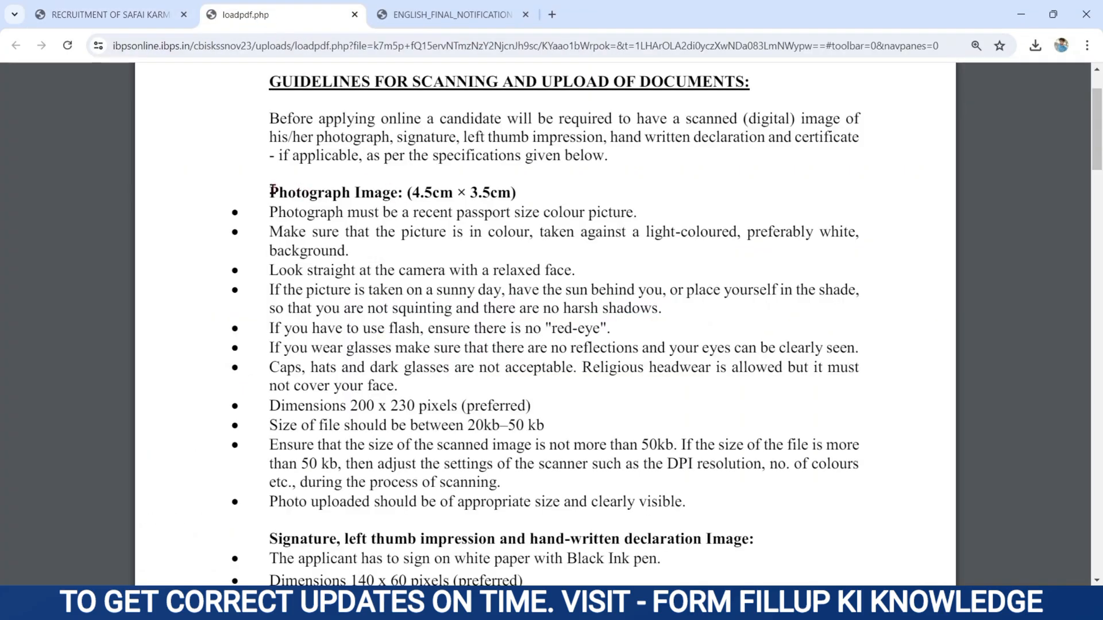
pyautogui.moveTo(272, 191); pyautogui.dragTo(499, 193)
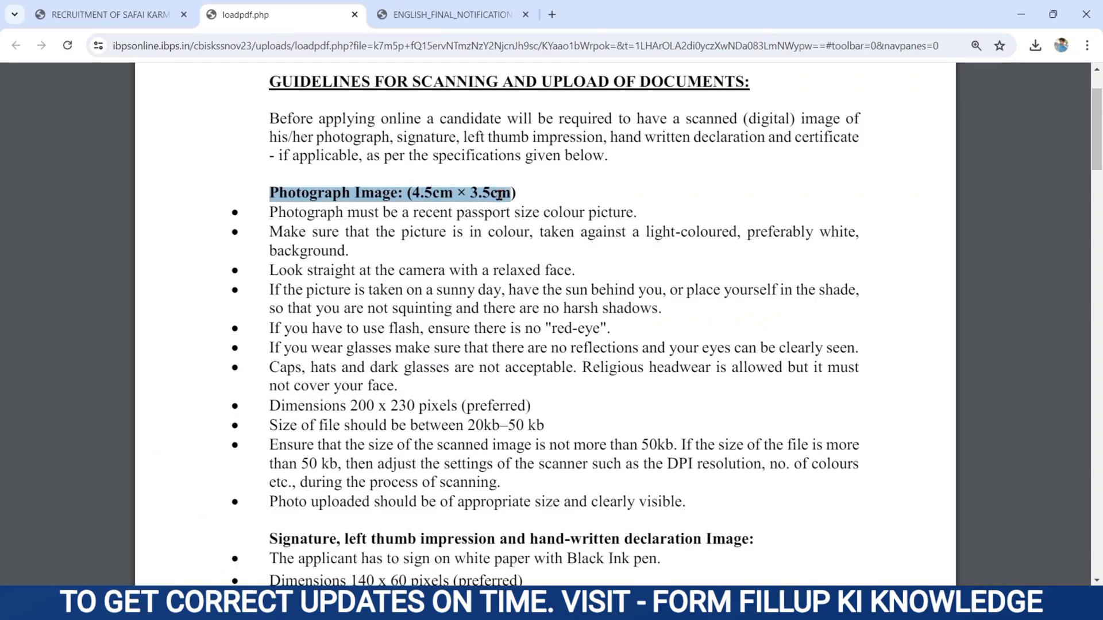
pyautogui.click(399, 297)
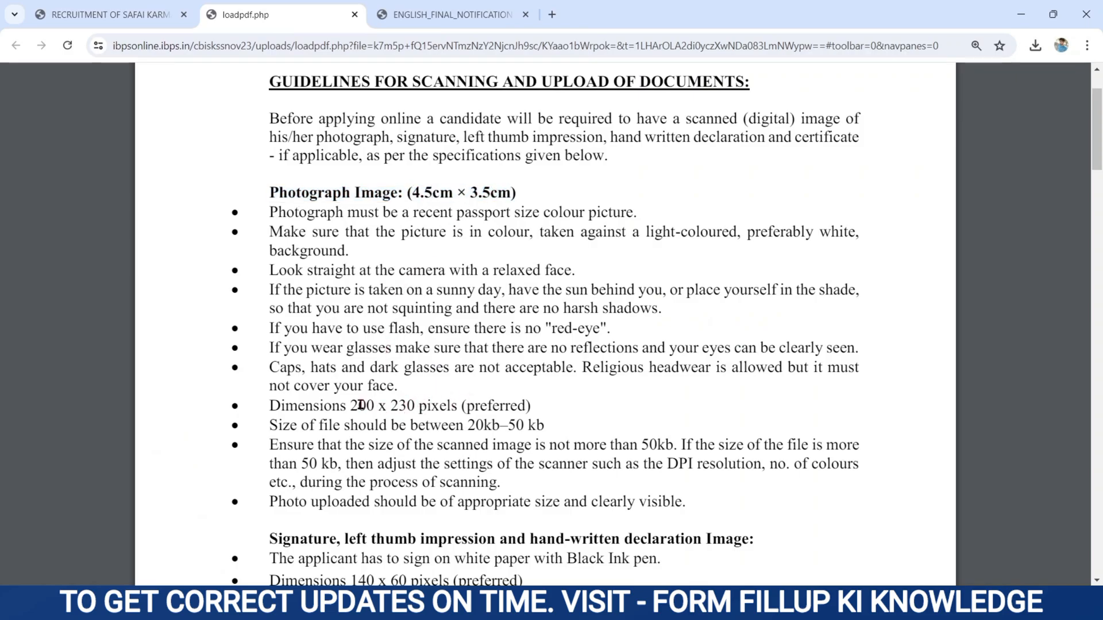
pyautogui.moveTo(350, 406); pyautogui.dragTo(587, 449)
pyautogui.click(549, 462)
pyautogui.scroll(-4, 549, 462)
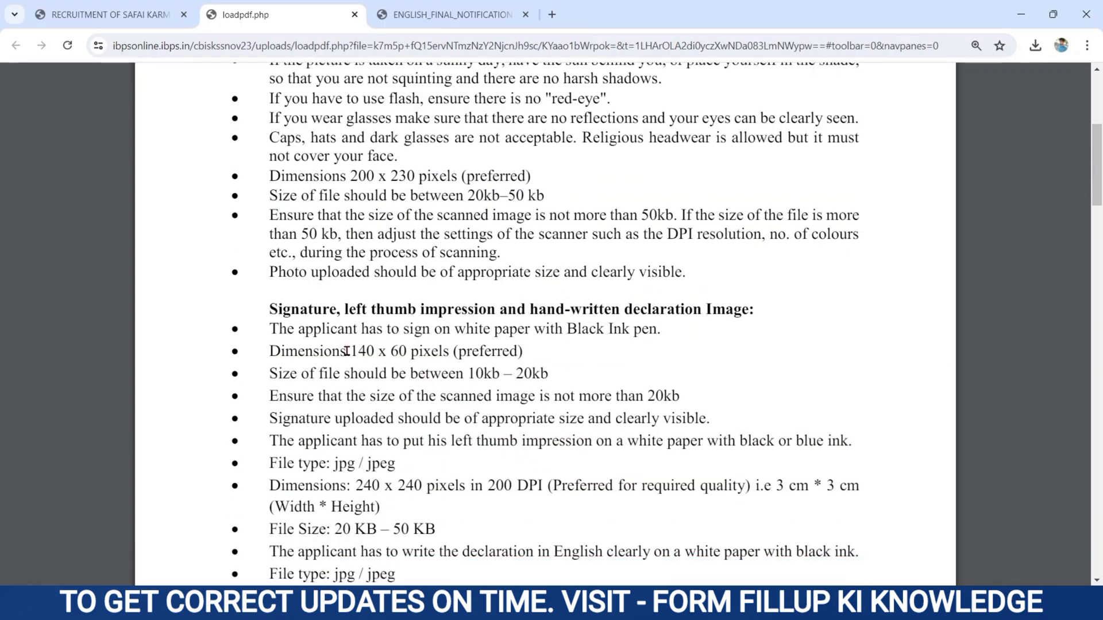
pyautogui.moveTo(347, 353); pyautogui.dragTo(543, 374)
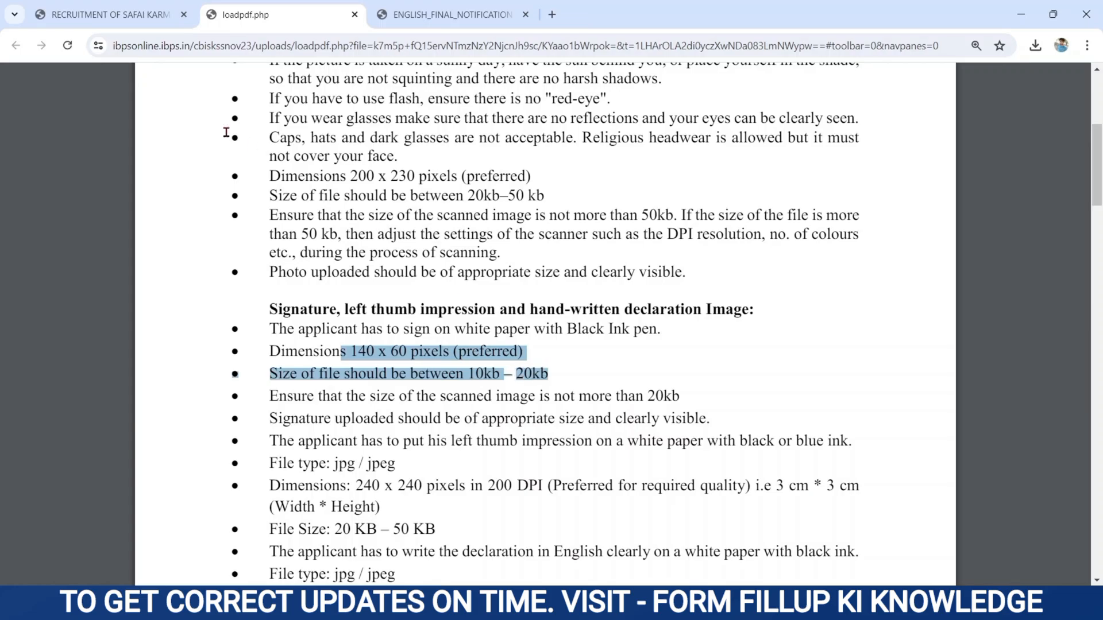
# Return to the application, provide the candidate's photograph and signature with both confirmations checked, and continue to the Details stage
pyautogui.click(118, 23)
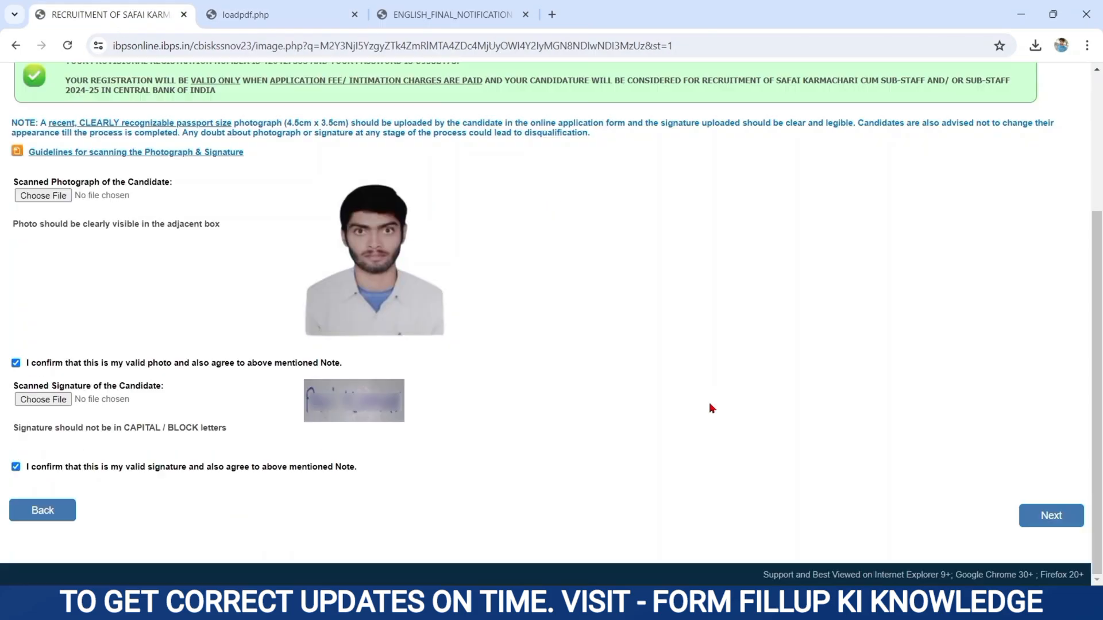
pyautogui.click(1044, 516)
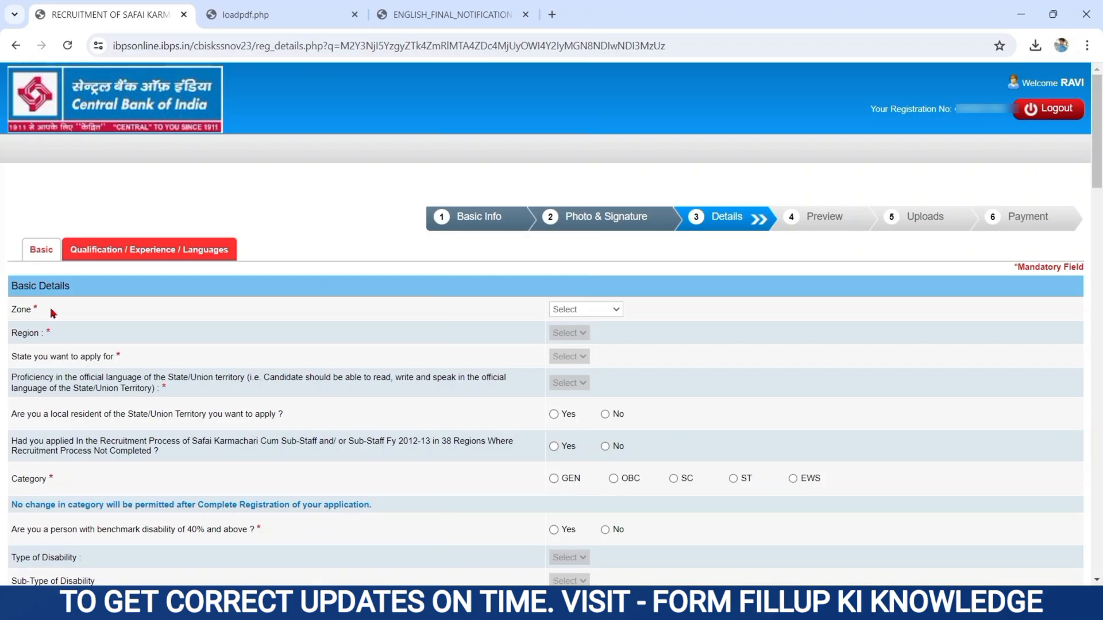
# Set the zone to Patna and the region to Motihari in the basic details
pyautogui.click(586, 310)
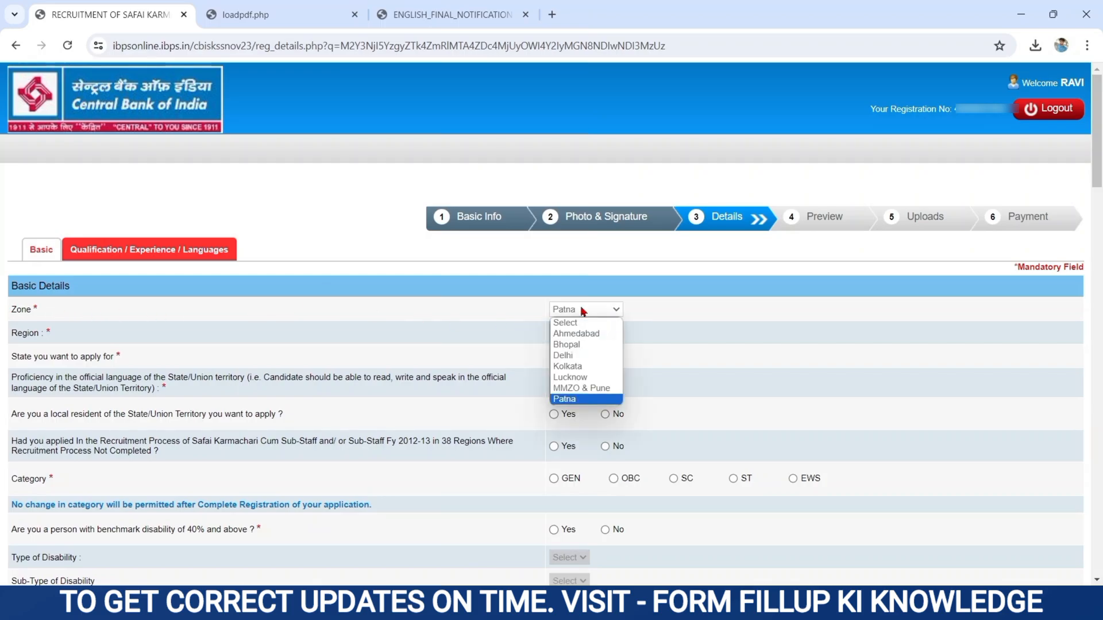
pyautogui.click(566, 399)
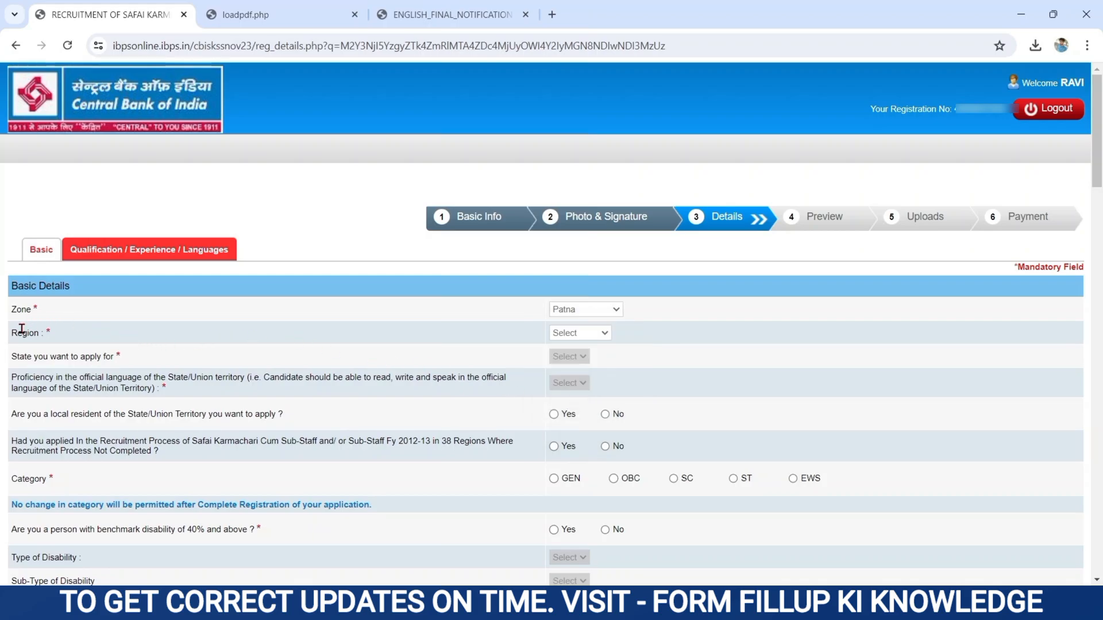
pyautogui.click(585, 336)
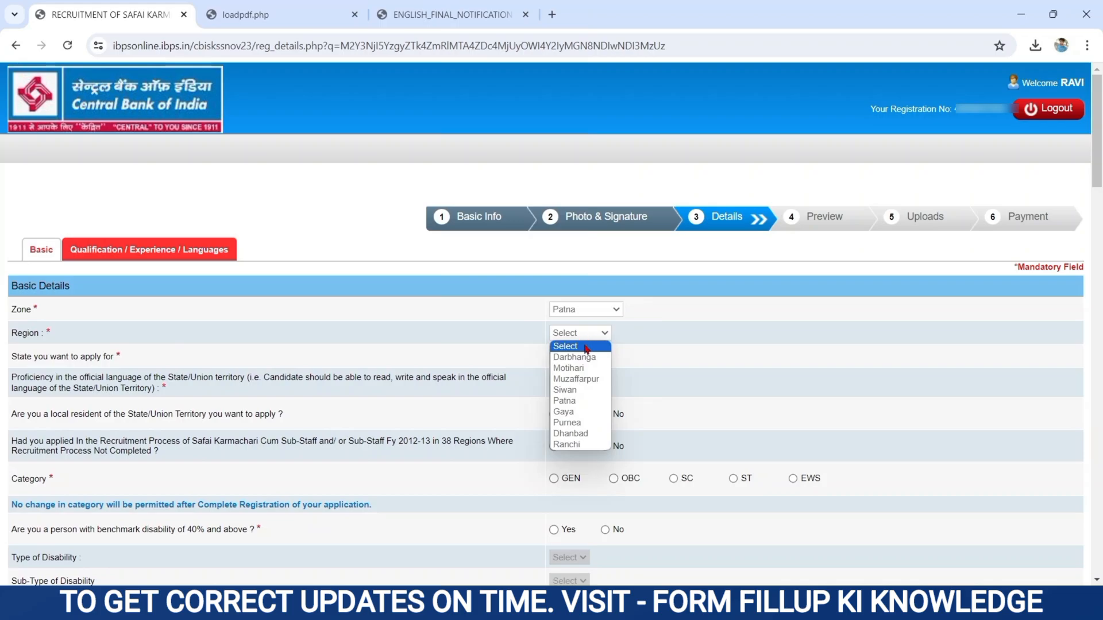
pyautogui.click(580, 371)
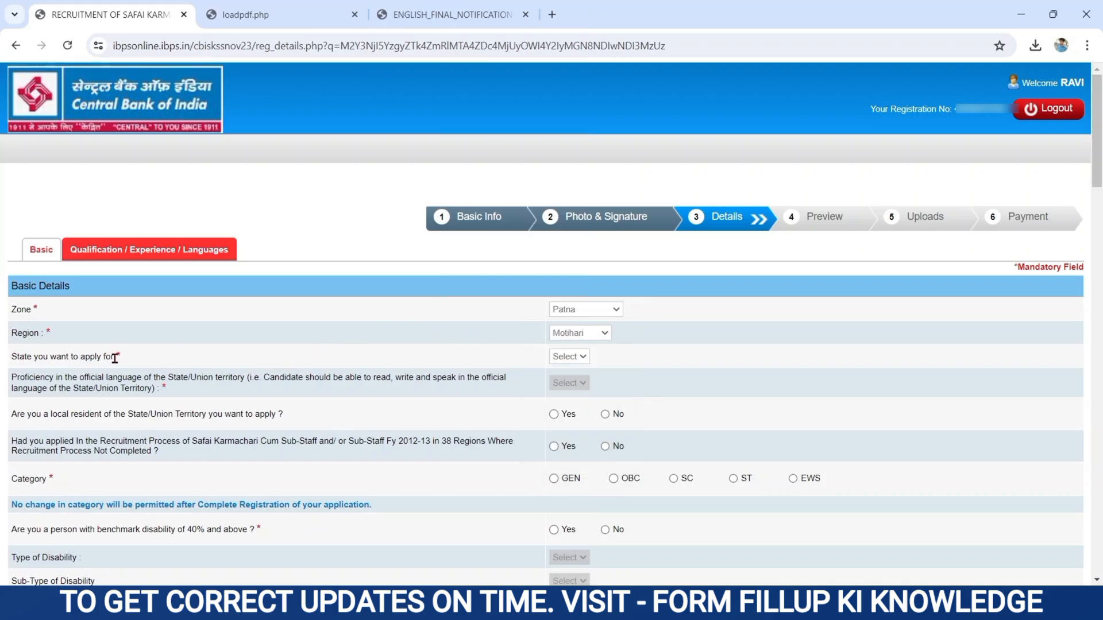
# Choose Bihar as the state to apply for and Hindi as the official language proficiency
pyautogui.click(582, 358)
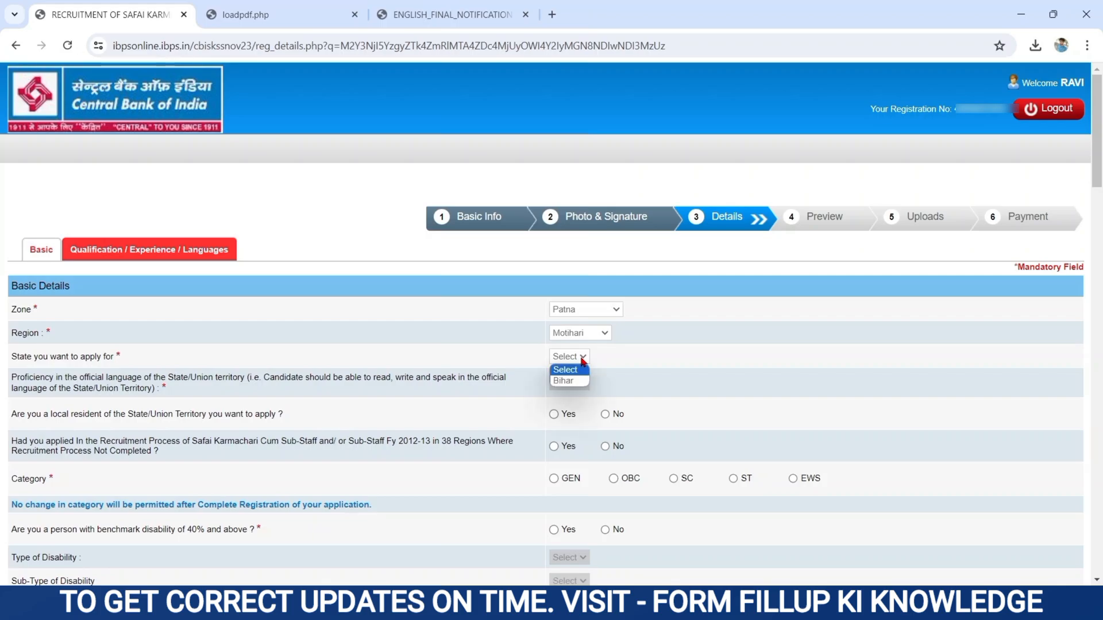
pyautogui.click(571, 382)
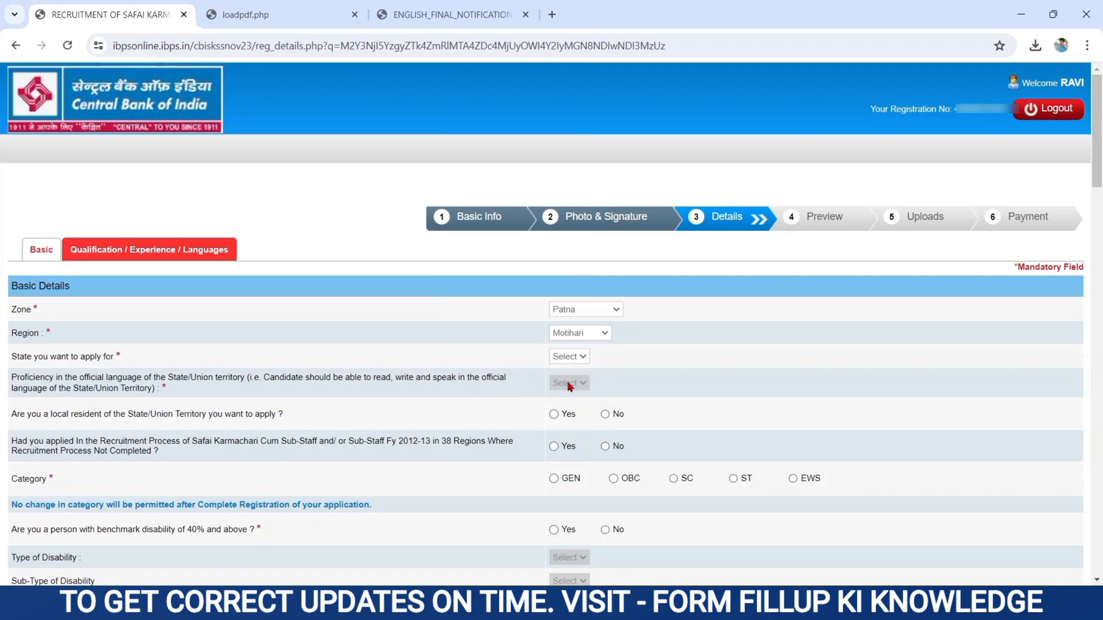
pyautogui.click(572, 361)
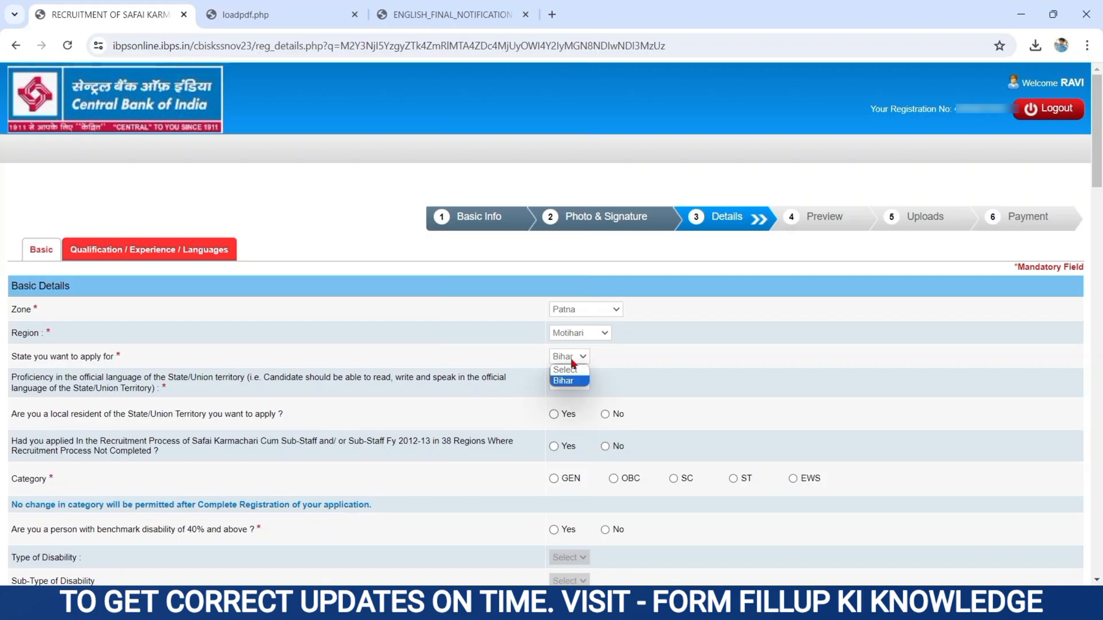
pyautogui.click(573, 361)
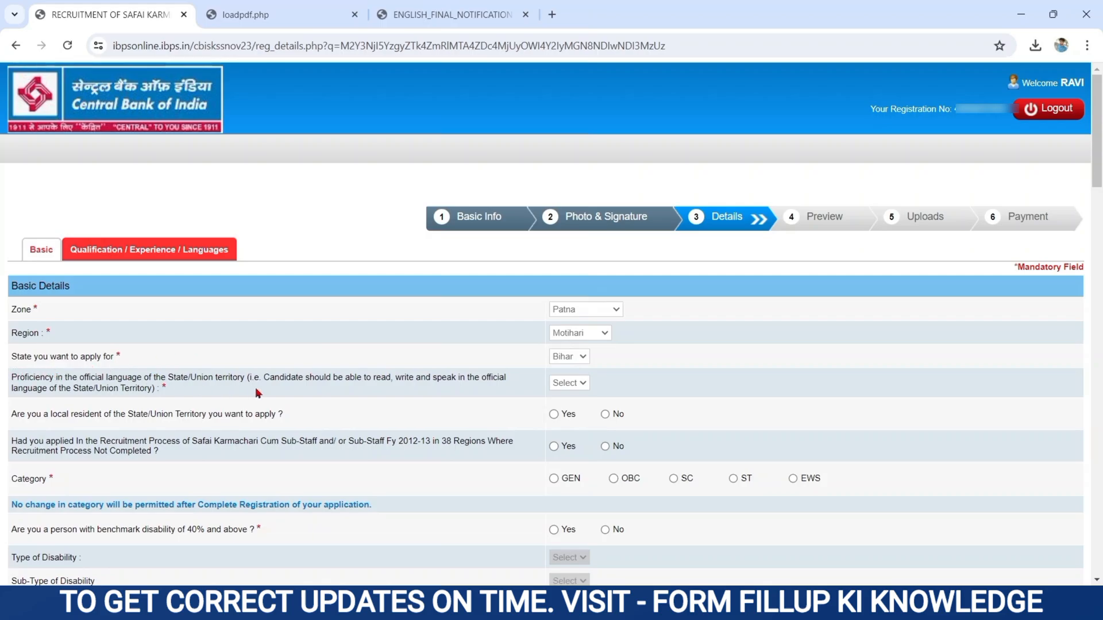
pyautogui.click(558, 388)
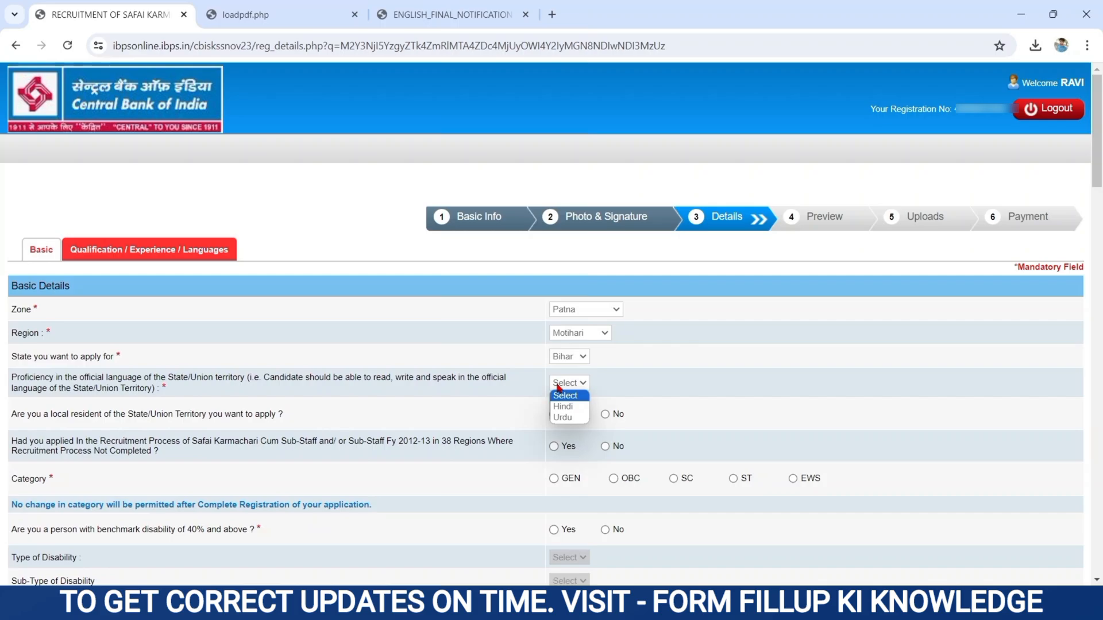
pyautogui.click(574, 407)
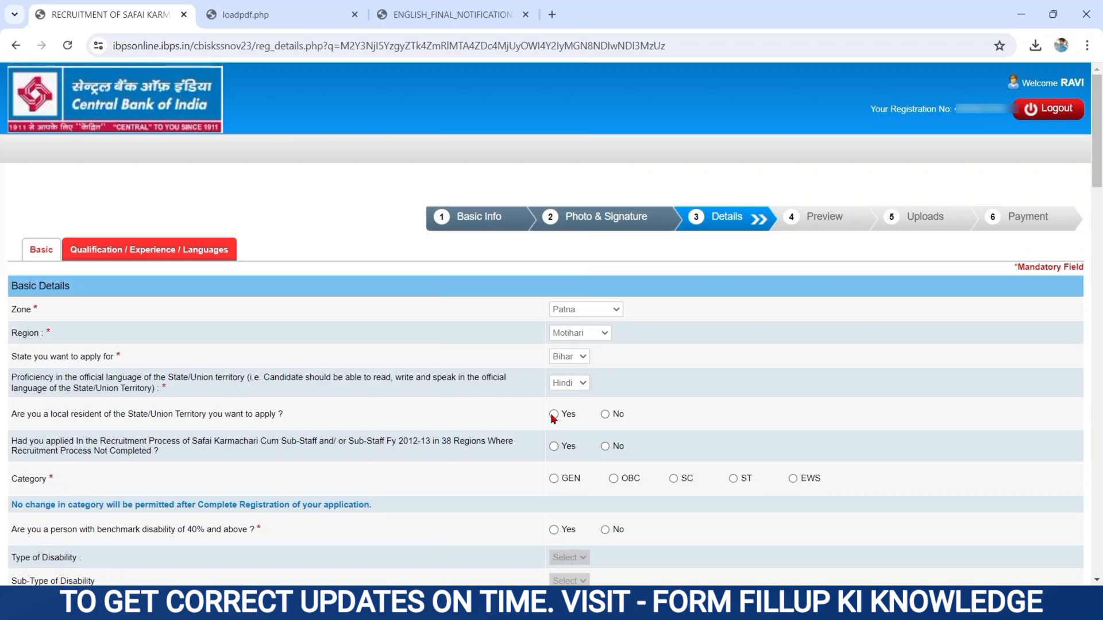
# Answer Yes to local resident and No to having applied in the 2012-13 process, and set the category to EWS, accepting the category notice
pyautogui.click(606, 416)
pyautogui.click(555, 415)
pyautogui.click(555, 448)
pyautogui.click(605, 448)
pyautogui.click(793, 480)
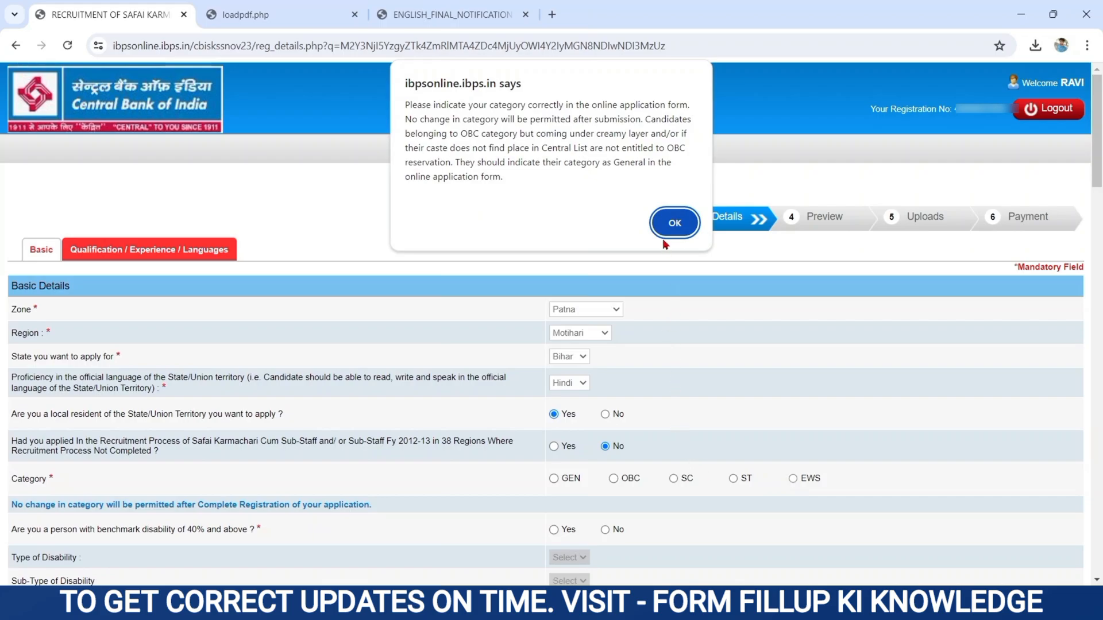
pyautogui.click(667, 224)
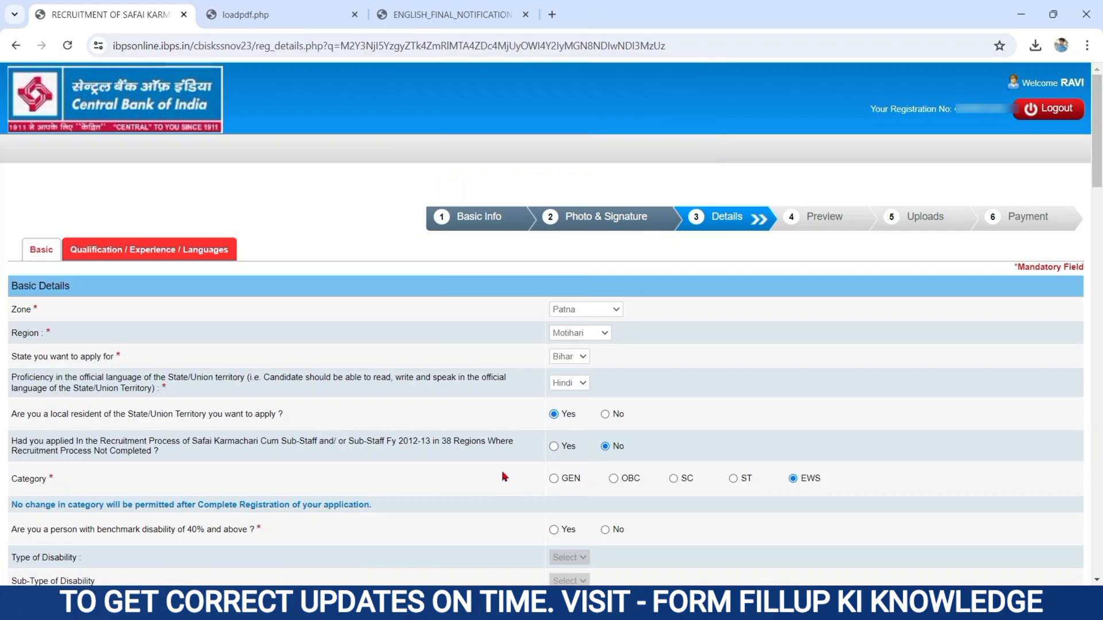
# Answer No to benchmark disability of 40% and above and No to specified disability with difficulty in writing
pyautogui.scroll(-5, 504, 476)
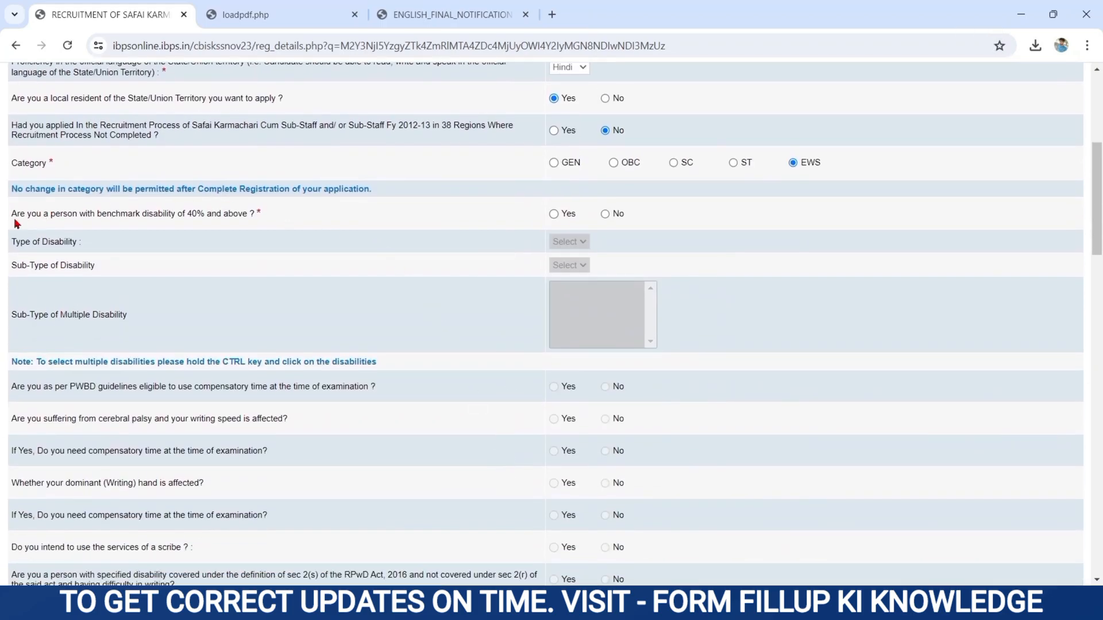
pyautogui.click(554, 215)
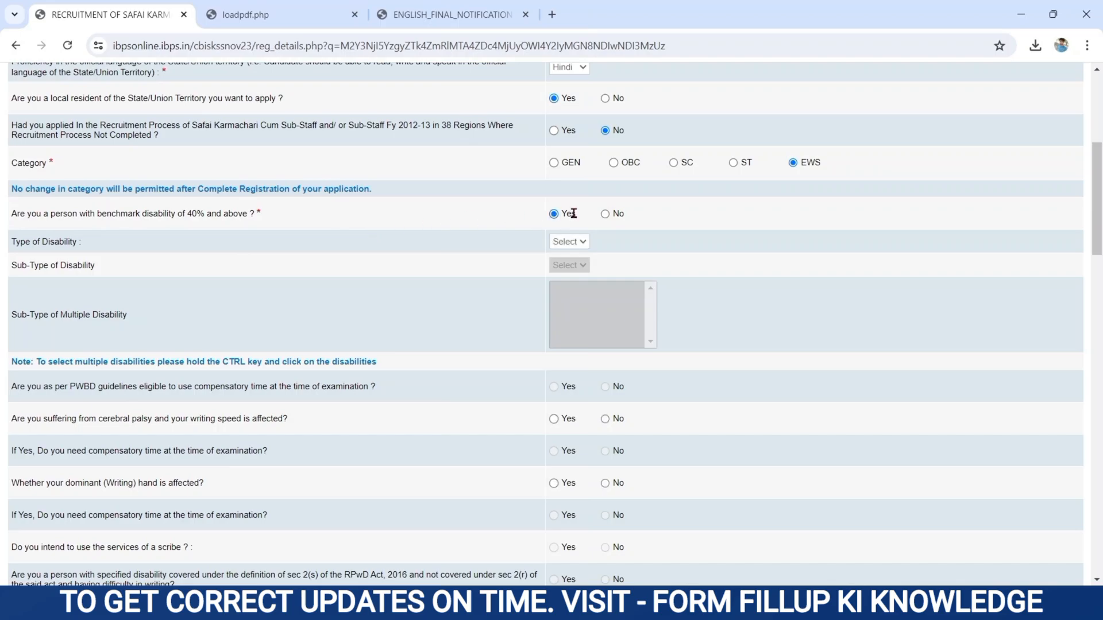
pyautogui.click(606, 216)
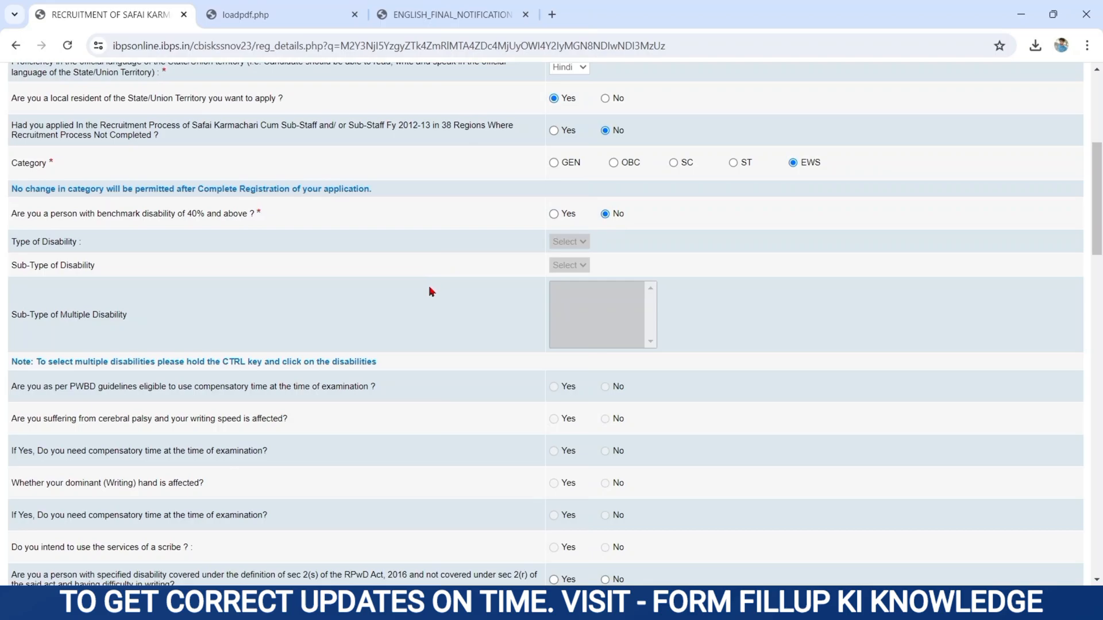
pyautogui.scroll(-3, 432, 291)
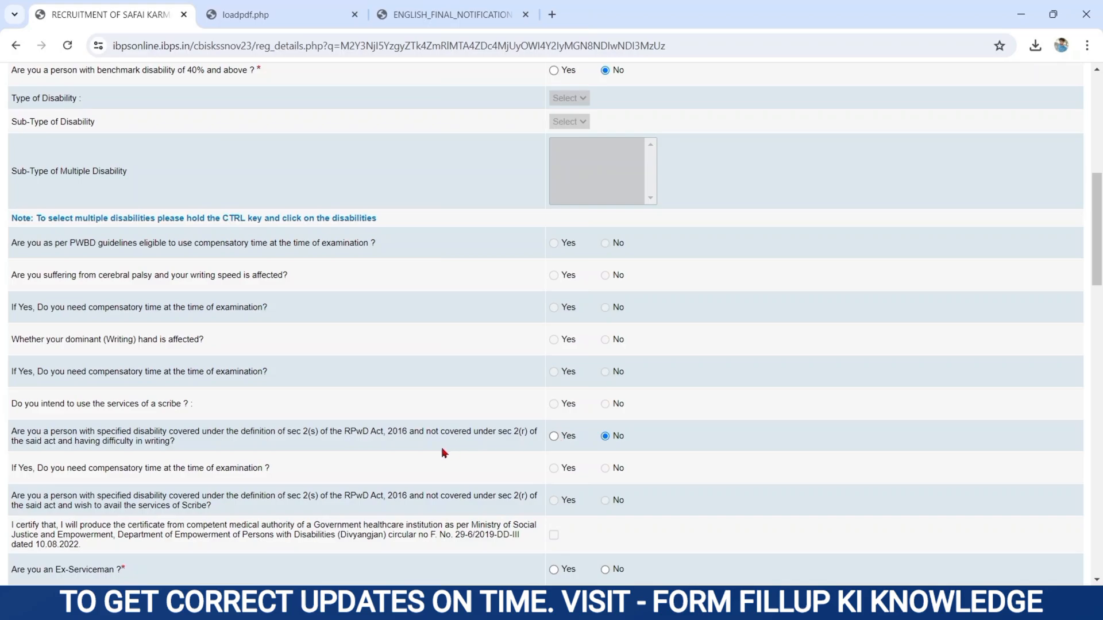
# Answer No to ex-serviceman, disabled ex-serviceman, dependent of serviceman killed in action, Central Bank of India employee, and widow or divorced women relaxation
pyautogui.scroll(-5, 444, 453)
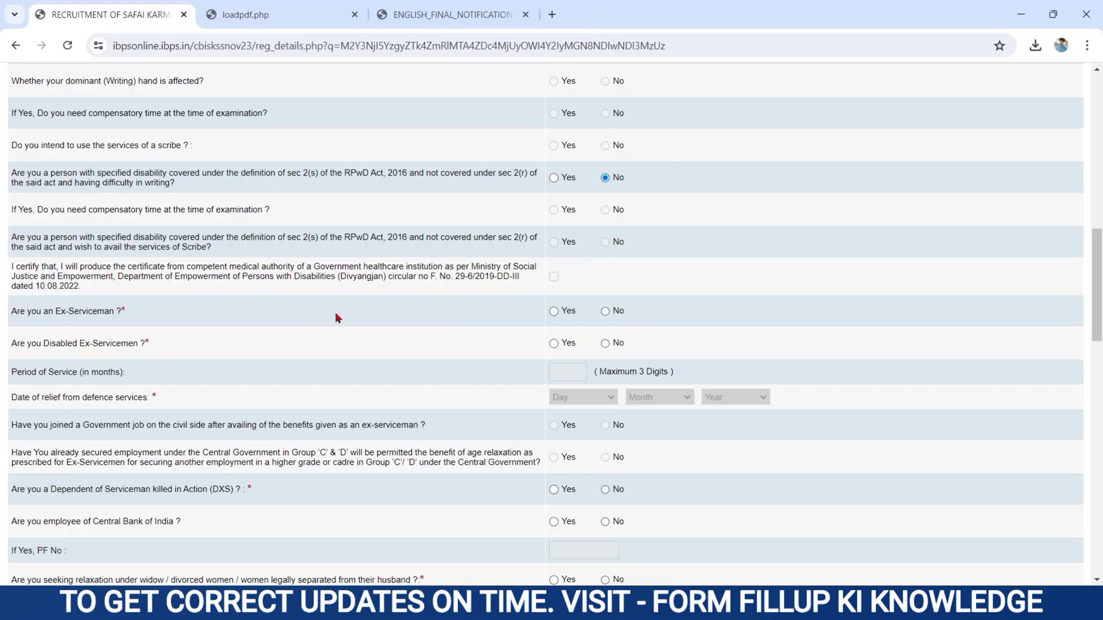
pyautogui.click(554, 312)
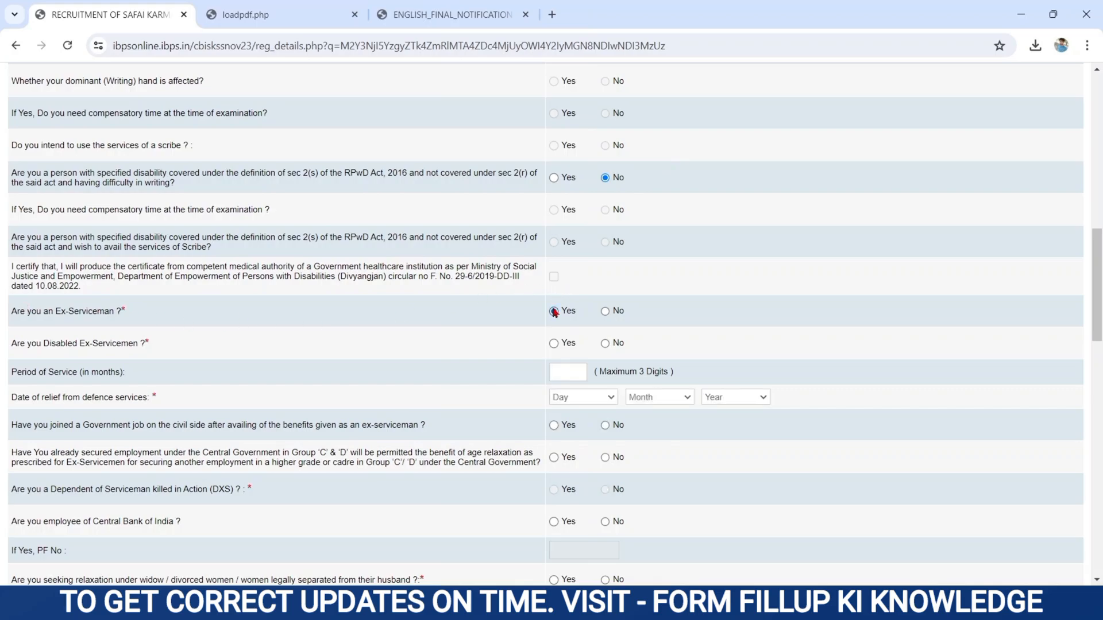
pyautogui.click(606, 312)
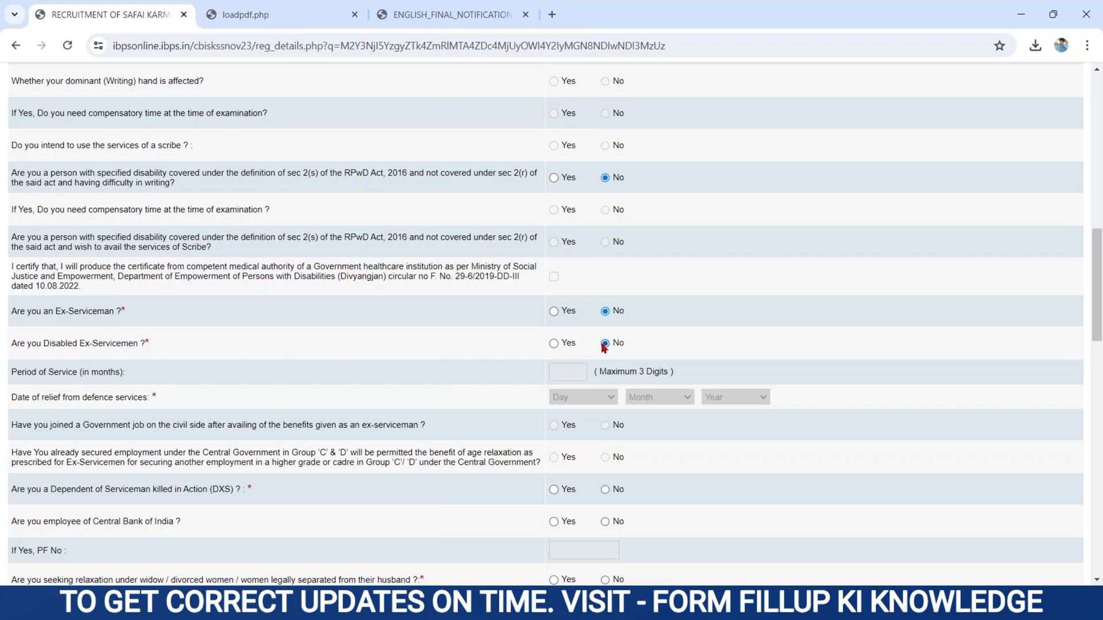
pyautogui.scroll(-5, 479, 379)
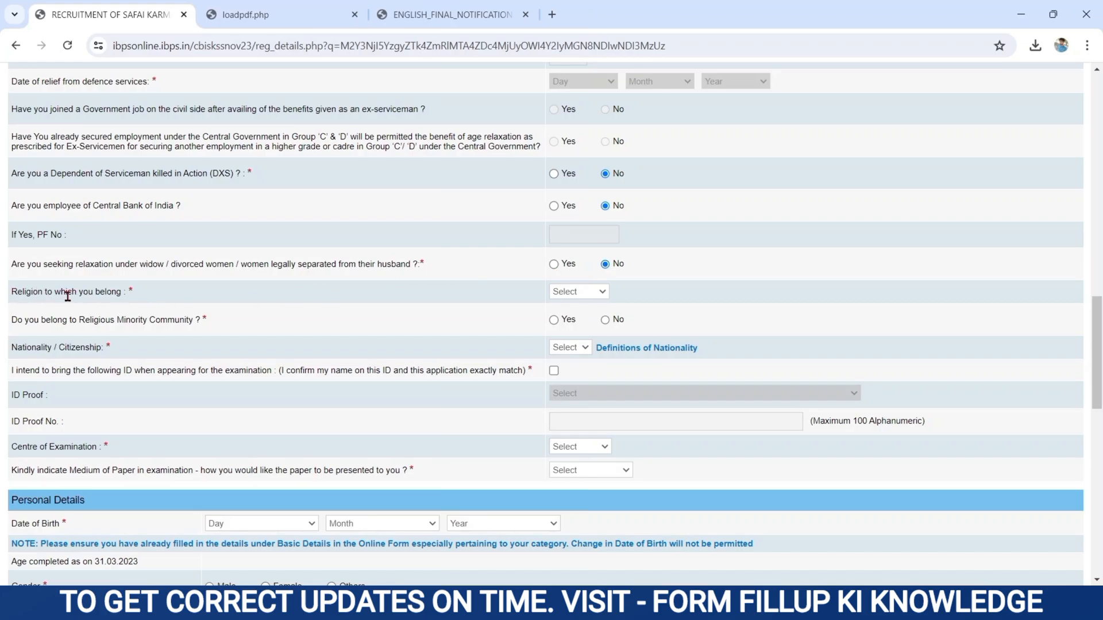
# Set the religion to Hindu, answer No to religious minority community, and choose Indian as the nationality
pyautogui.click(556, 291)
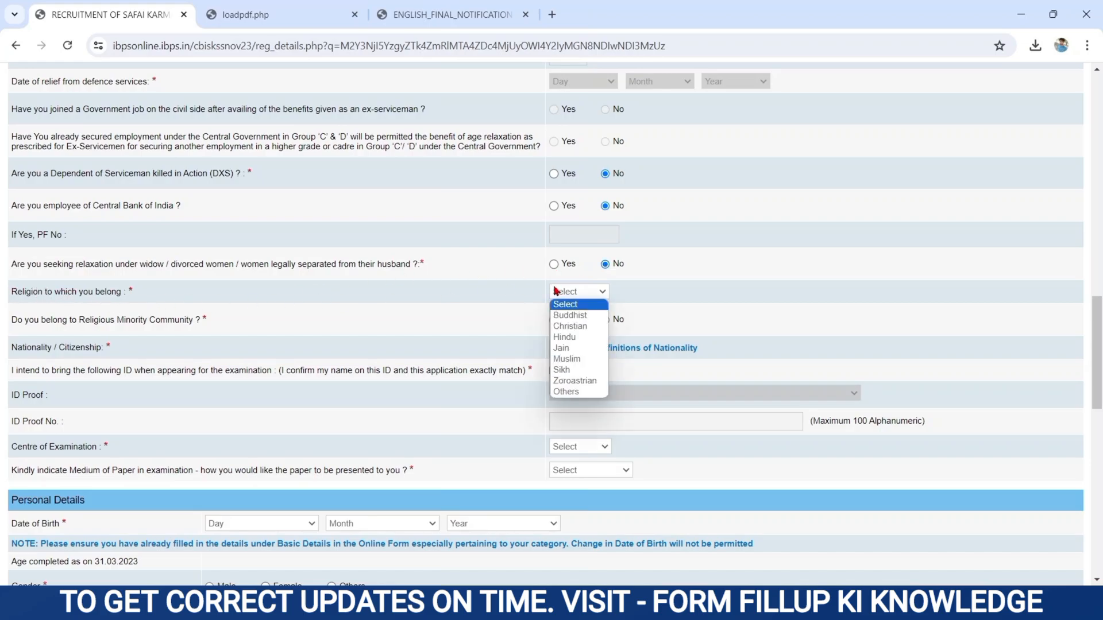
pyautogui.click(572, 338)
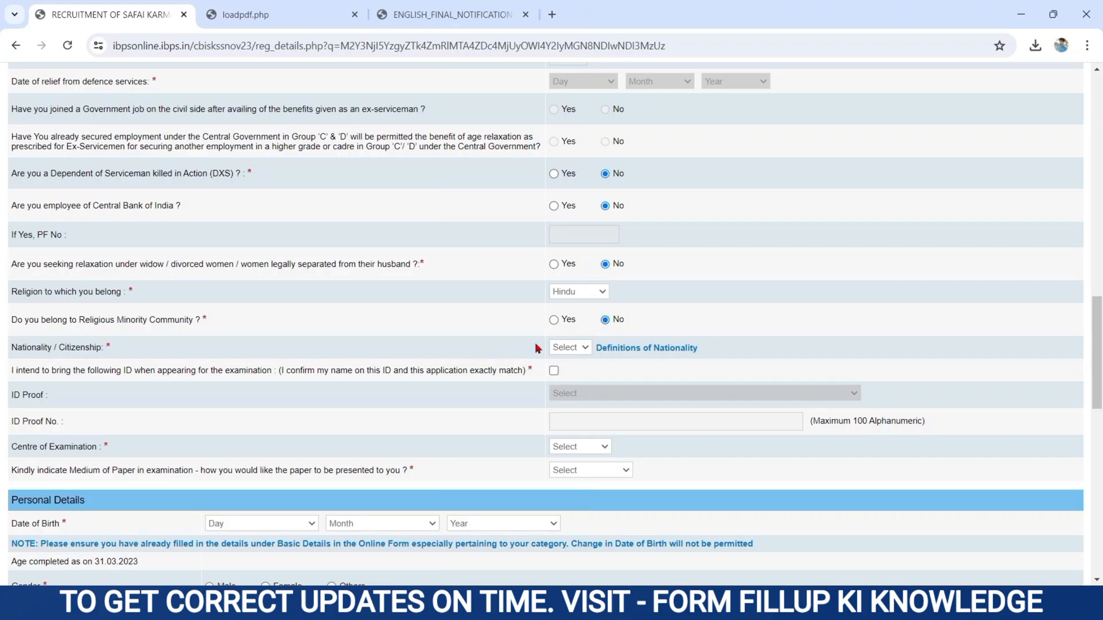
pyautogui.click(586, 348)
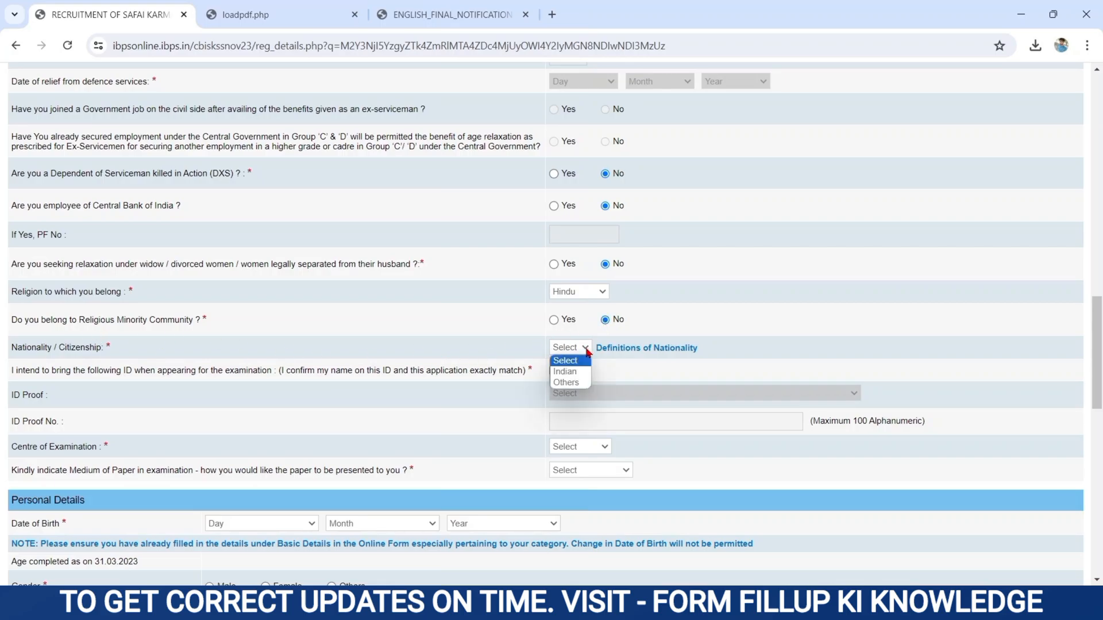
pyautogui.click(562, 373)
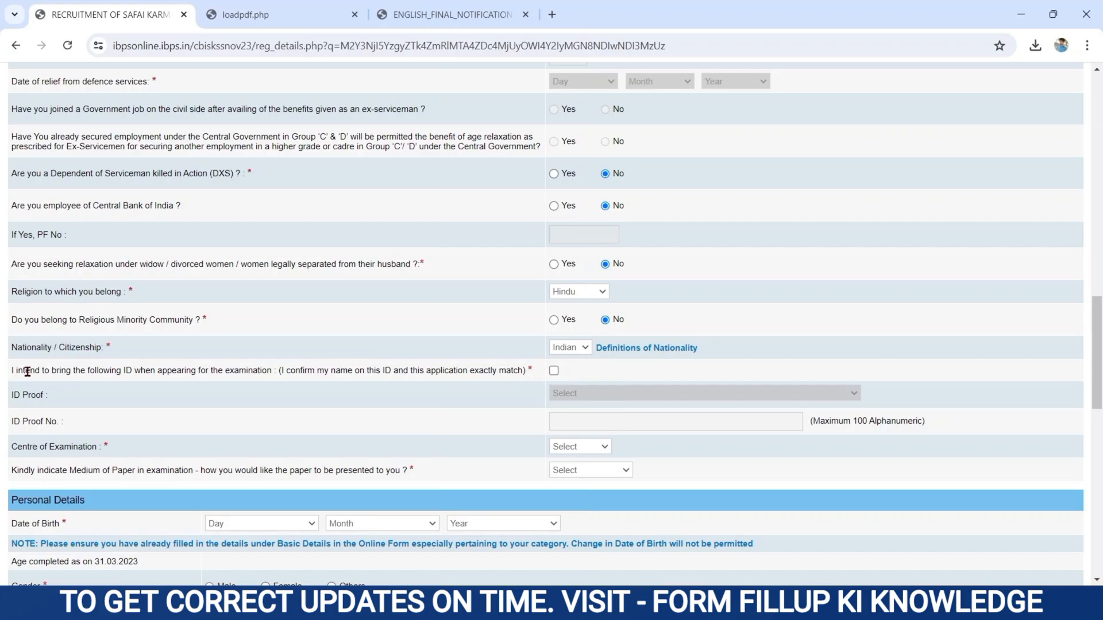
# Confirm the intention to bring a matching ID to the examination and choose Aadhar Card as the ID proof
pyautogui.click(554, 371)
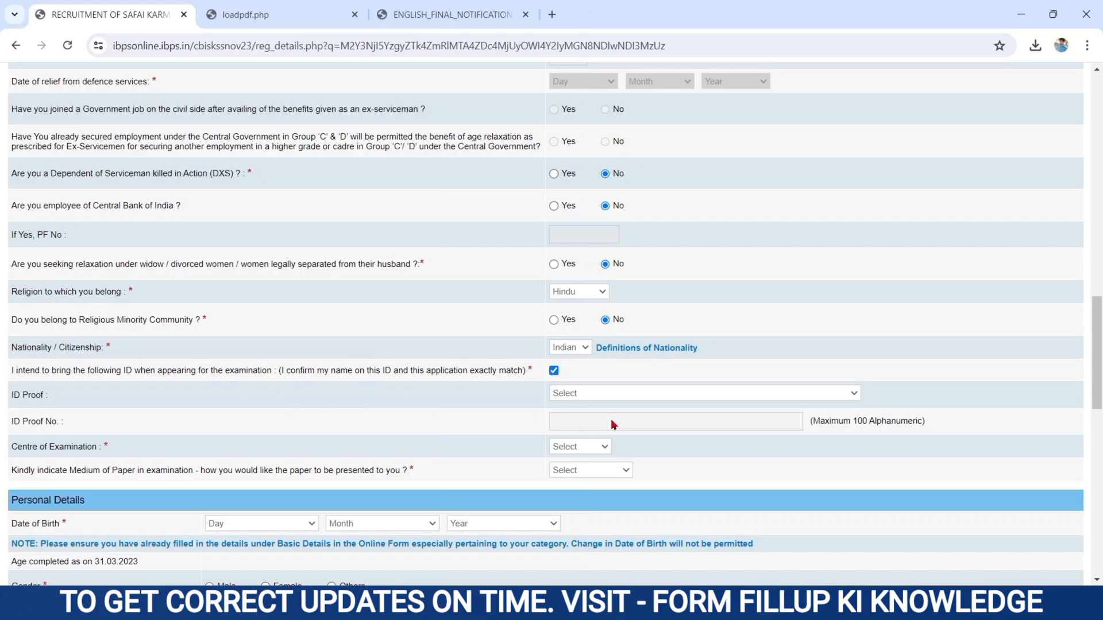
pyautogui.click(597, 397)
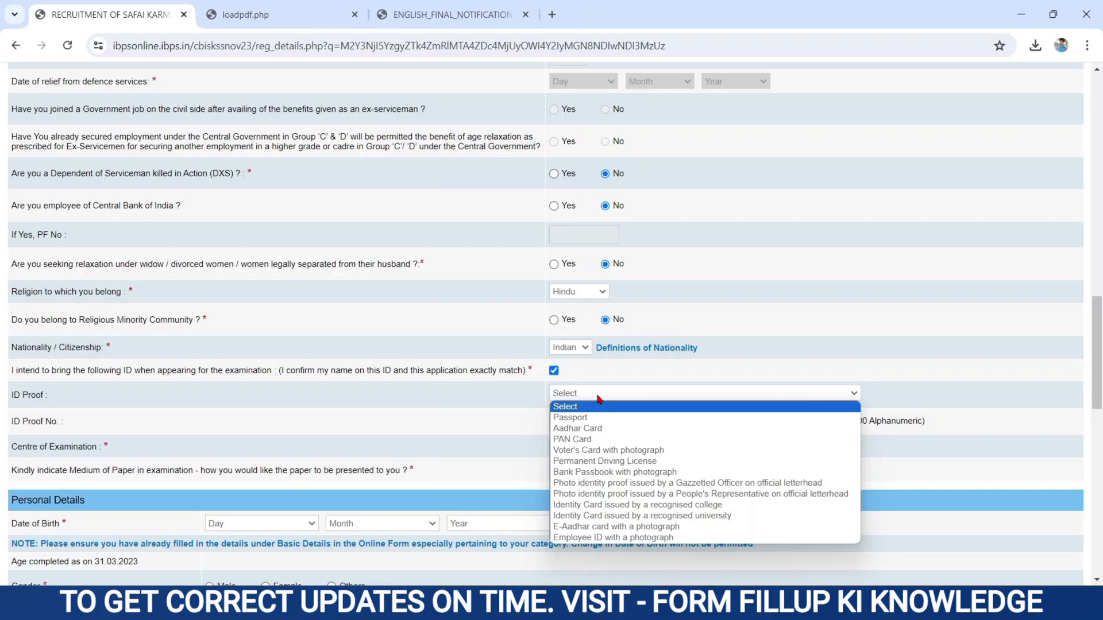
pyautogui.click(579, 431)
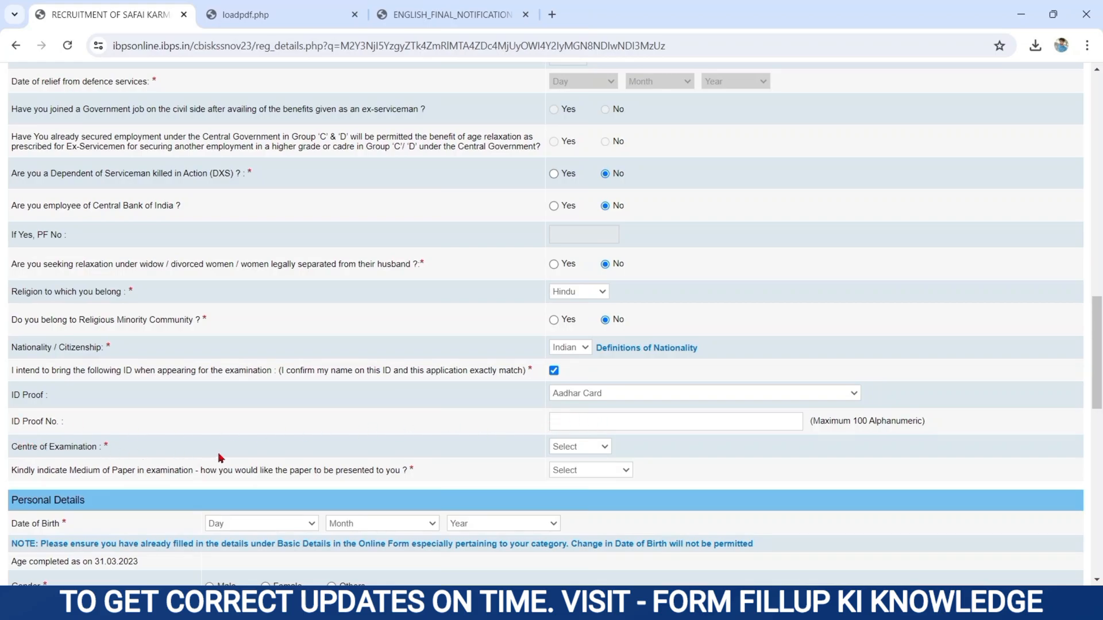
# Choose Muzaffarpur as the centre of examination and English and Hindi as the medium of the paper
pyautogui.click(586, 448)
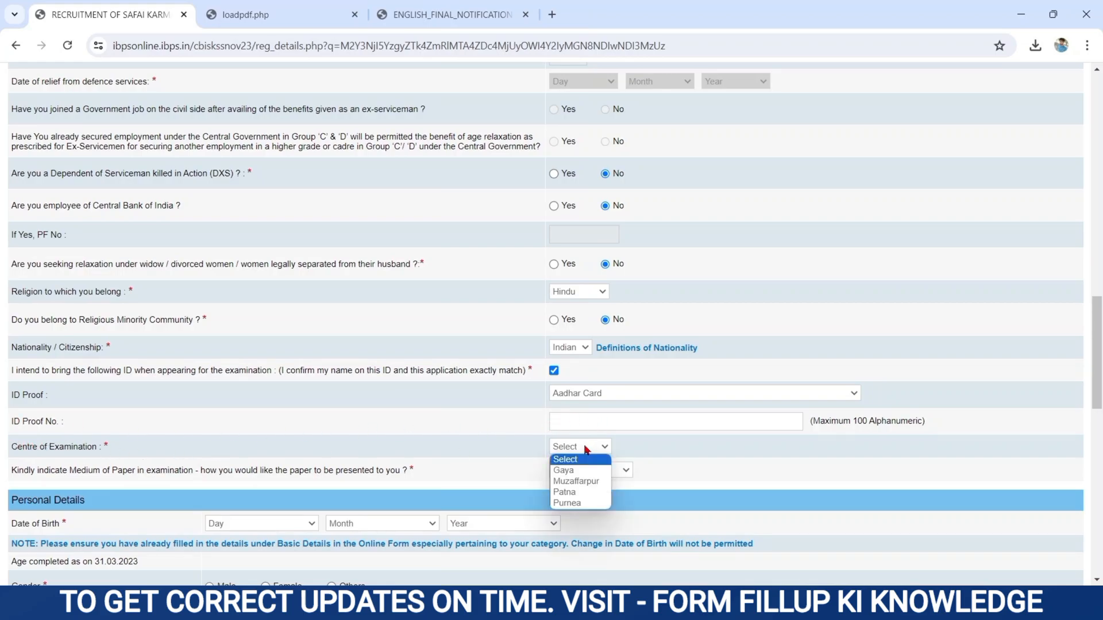
pyautogui.click(591, 486)
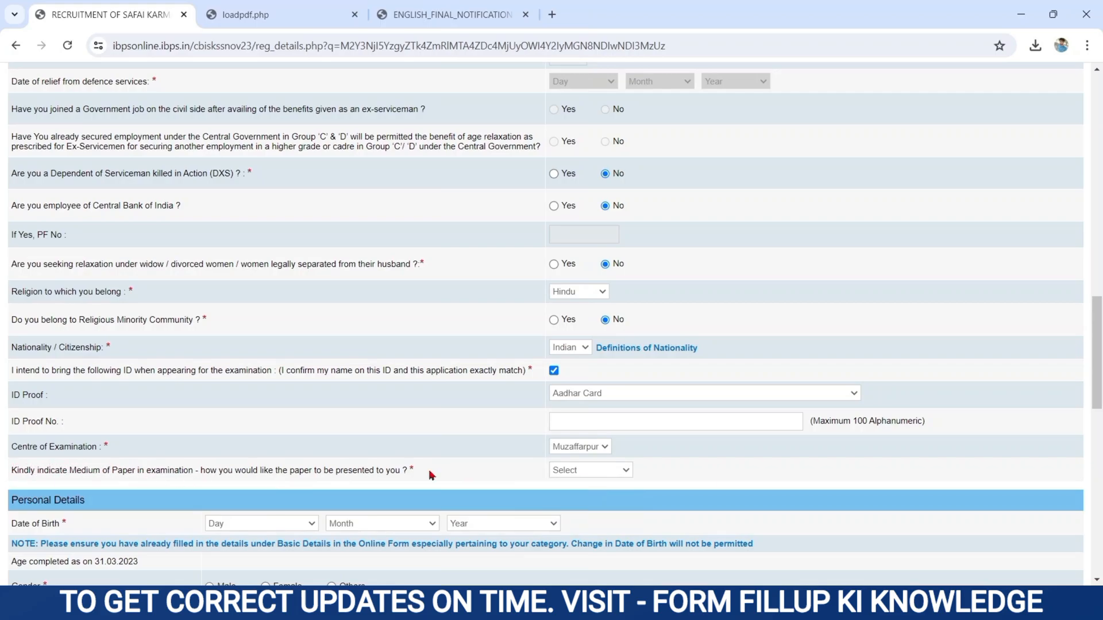
pyautogui.click(594, 471)
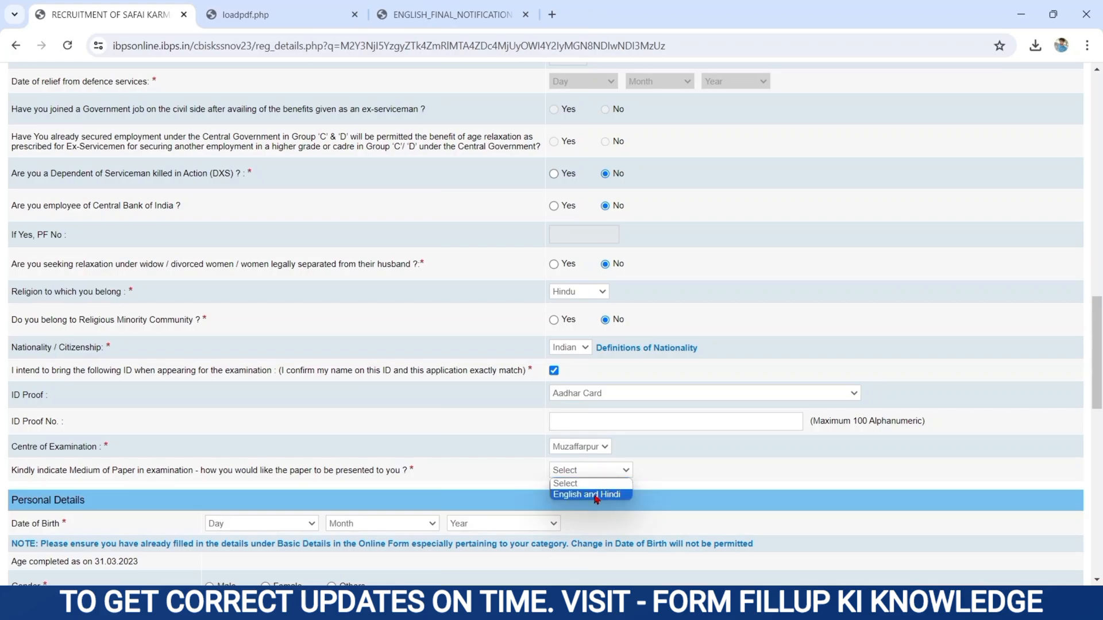
pyautogui.click(595, 495)
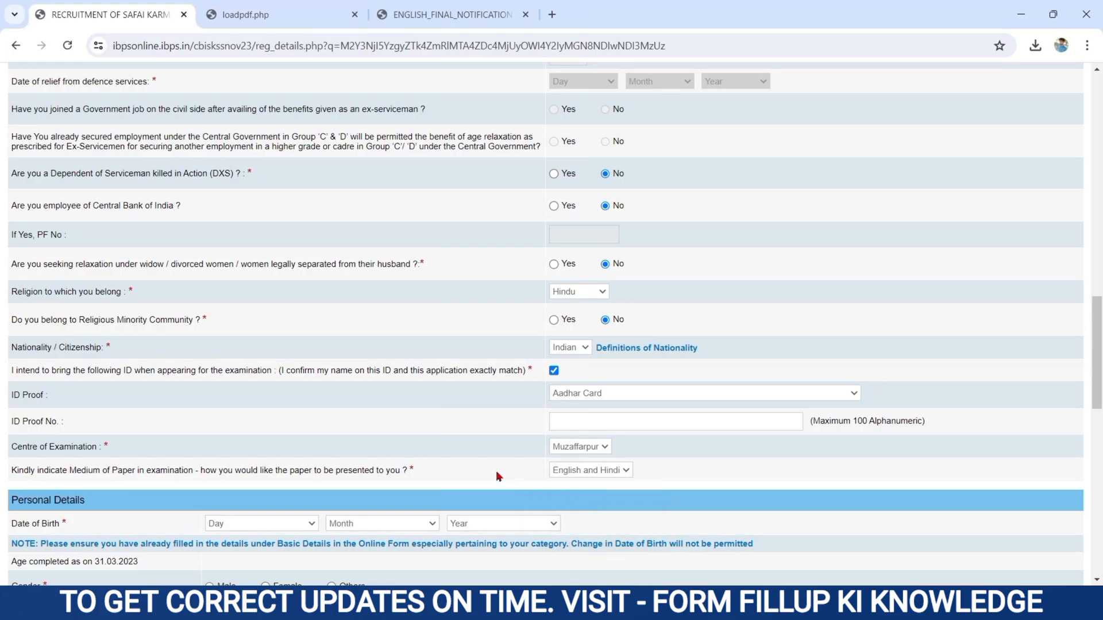
pyautogui.scroll(-5, 496, 476)
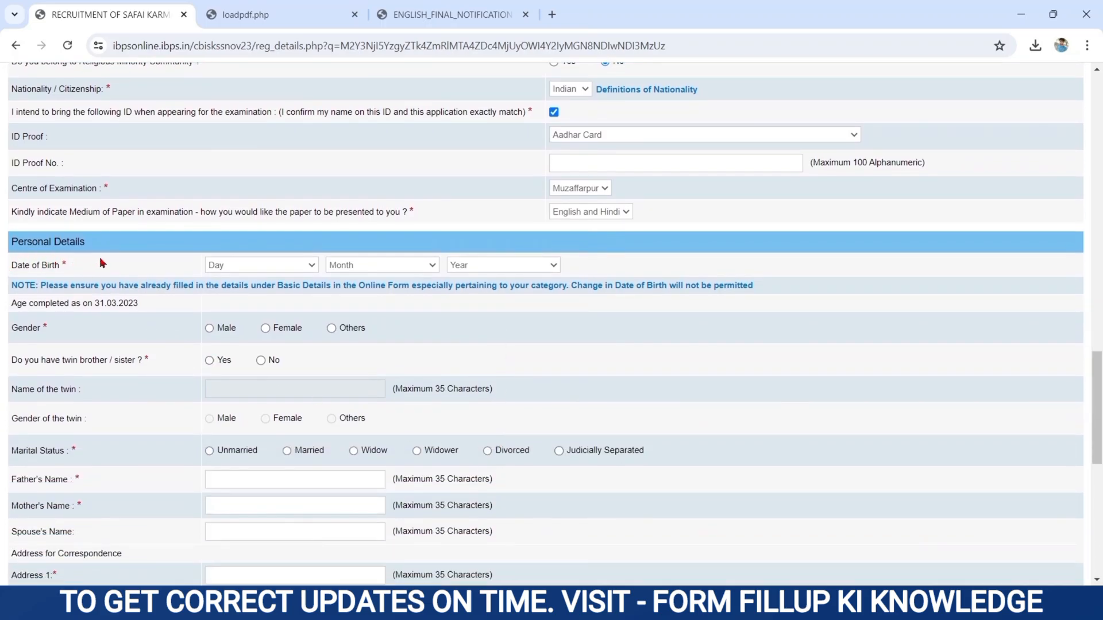
pyautogui.click(222, 268)
pyautogui.click(221, 268)
pyautogui.click(364, 272)
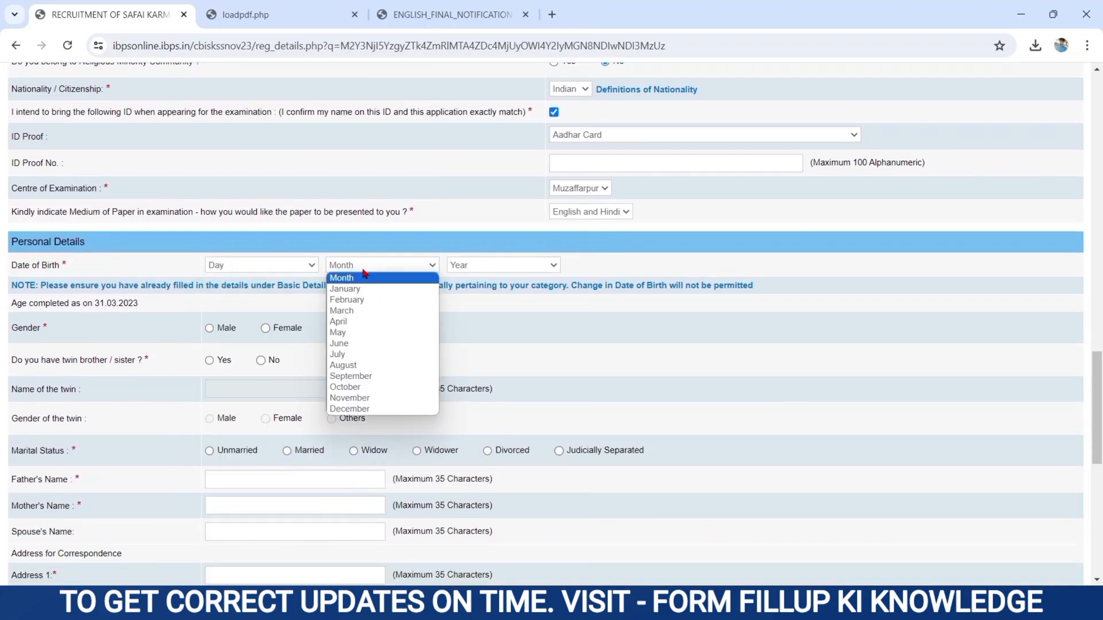
pyautogui.click(459, 272)
pyautogui.click(459, 271)
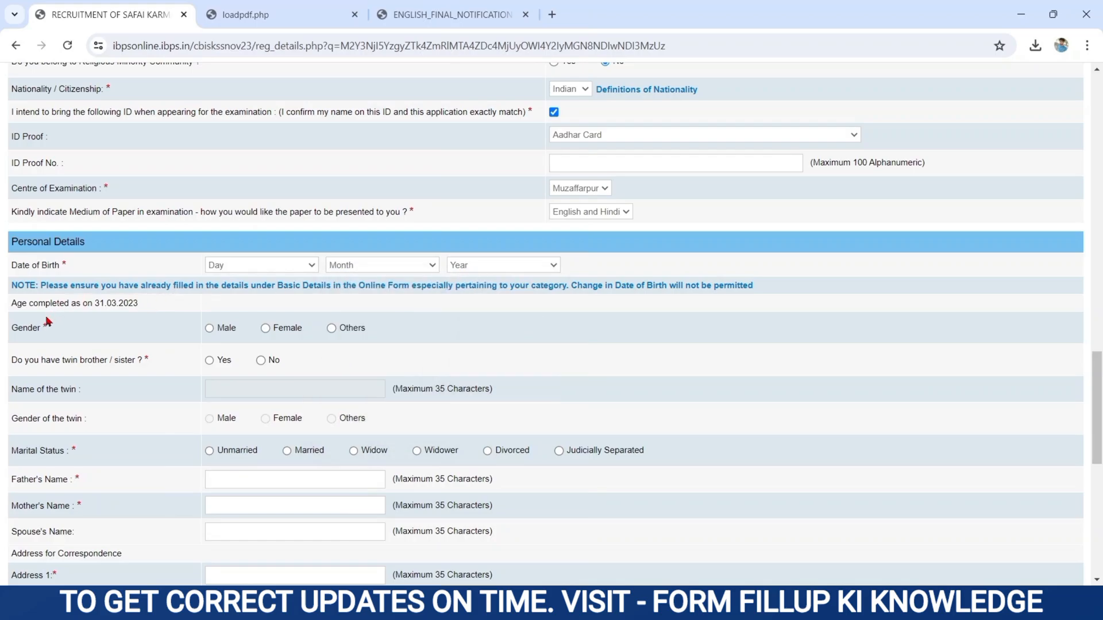
# In the personal details, set the gender to Male, answer No to having a twin, and set the marital status to Unmarried
pyautogui.click(210, 329)
pyautogui.click(209, 360)
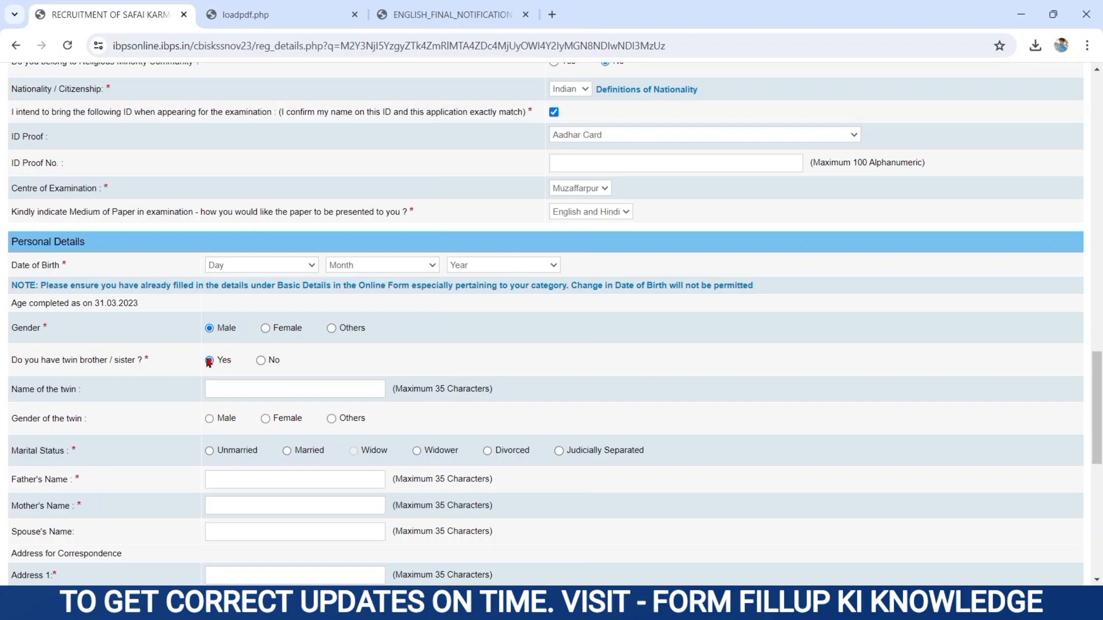
pyautogui.click(261, 361)
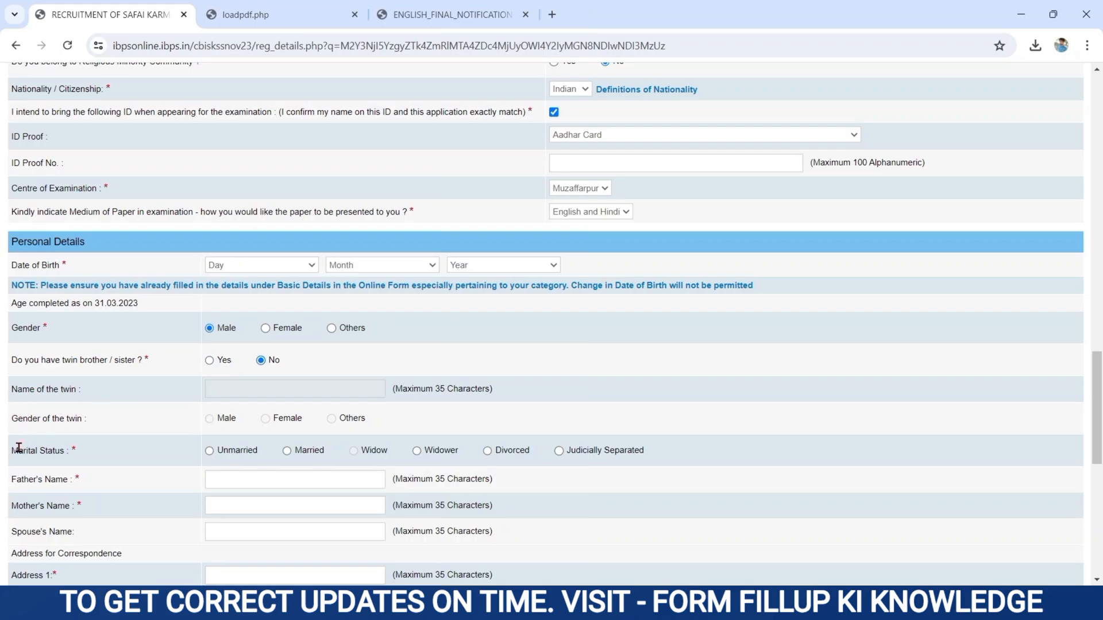
pyautogui.click(210, 451)
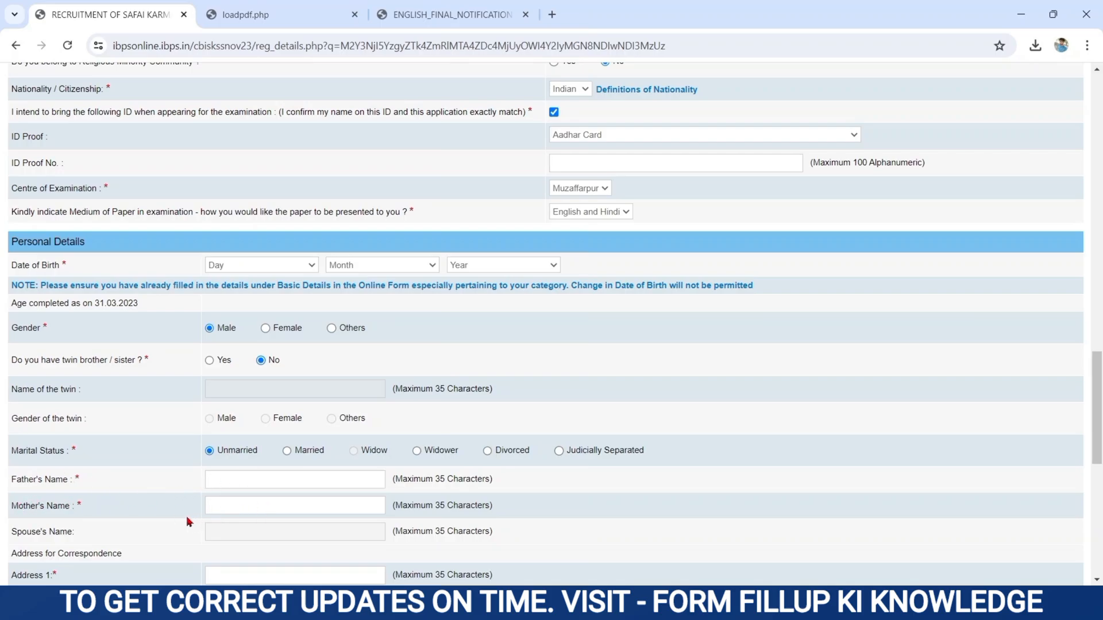
# Set the correspondence address state to BIHAR and mark the permanent address as the same as the correspondence address
pyautogui.scroll(-8, 43, 532)
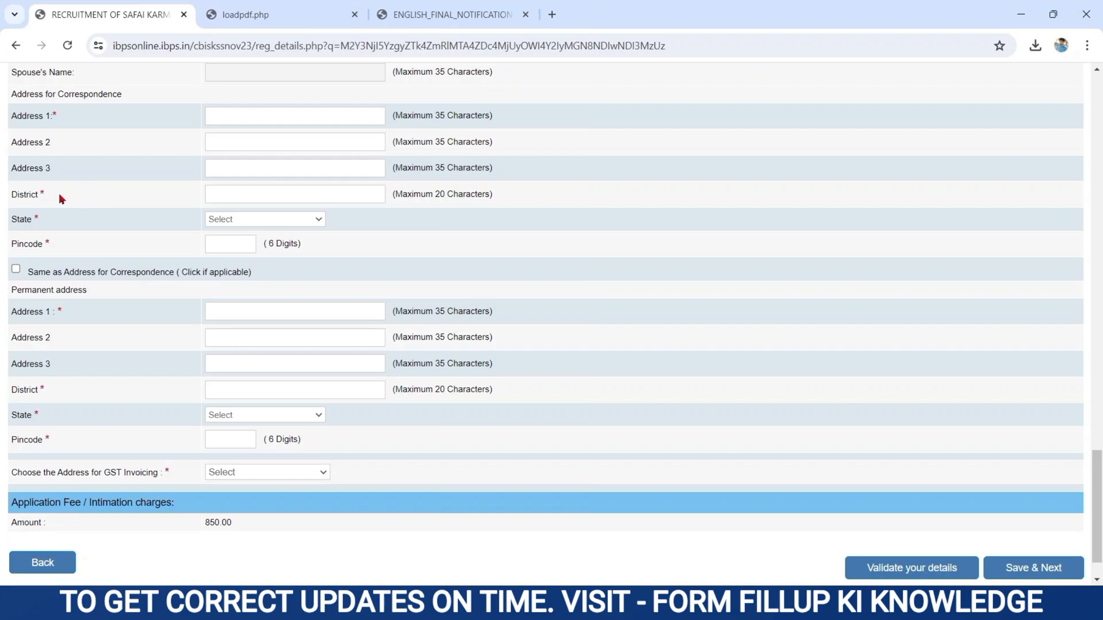
pyautogui.click(227, 220)
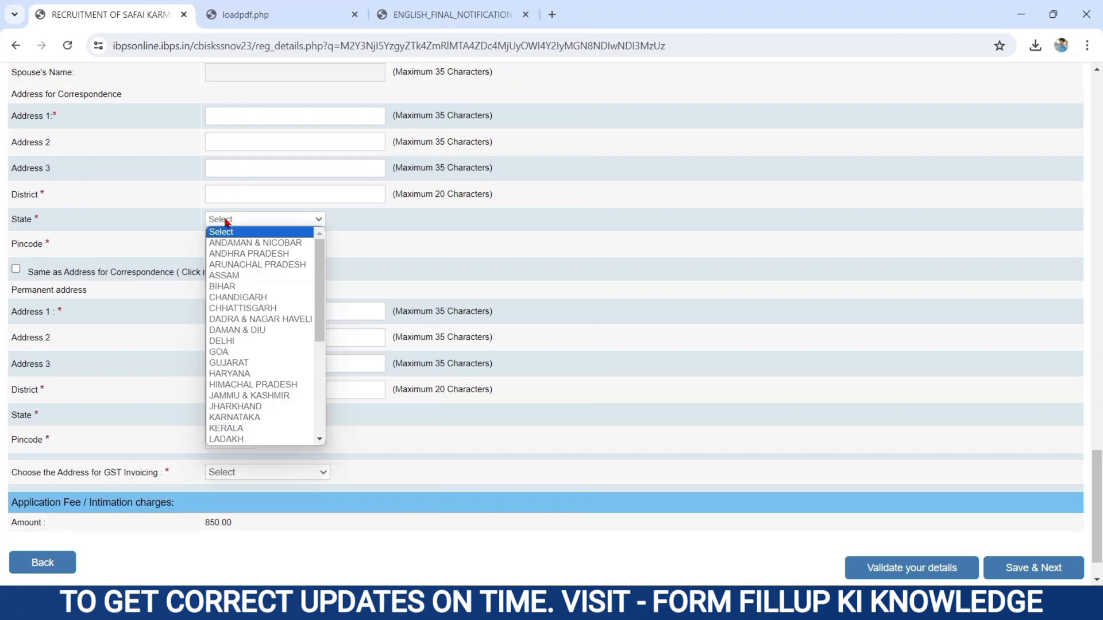
pyautogui.click(222, 286)
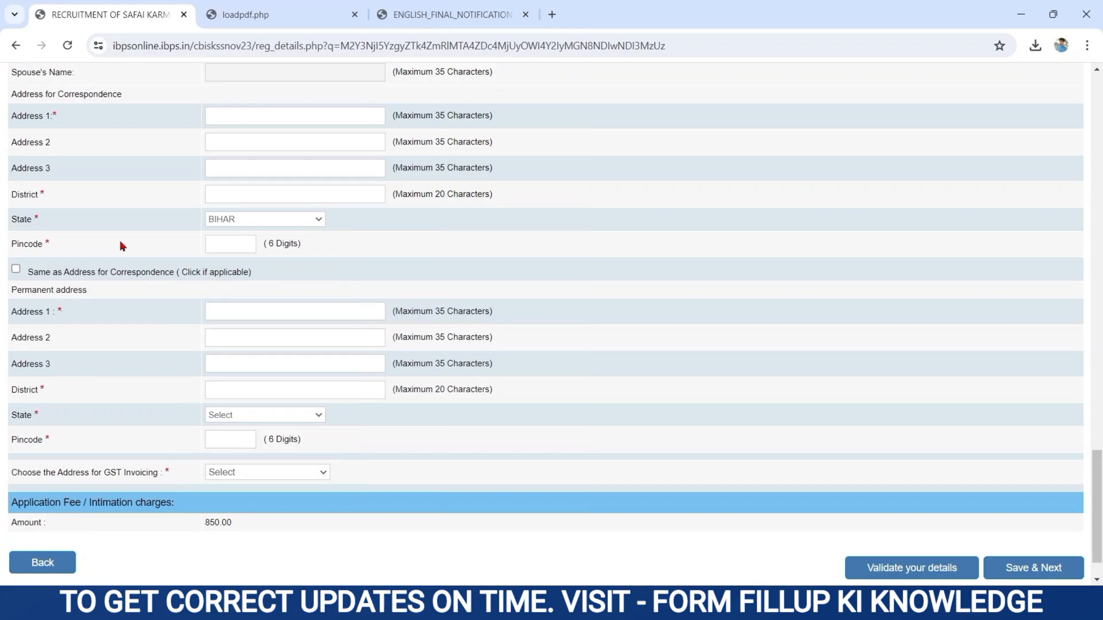
pyautogui.click(16, 269)
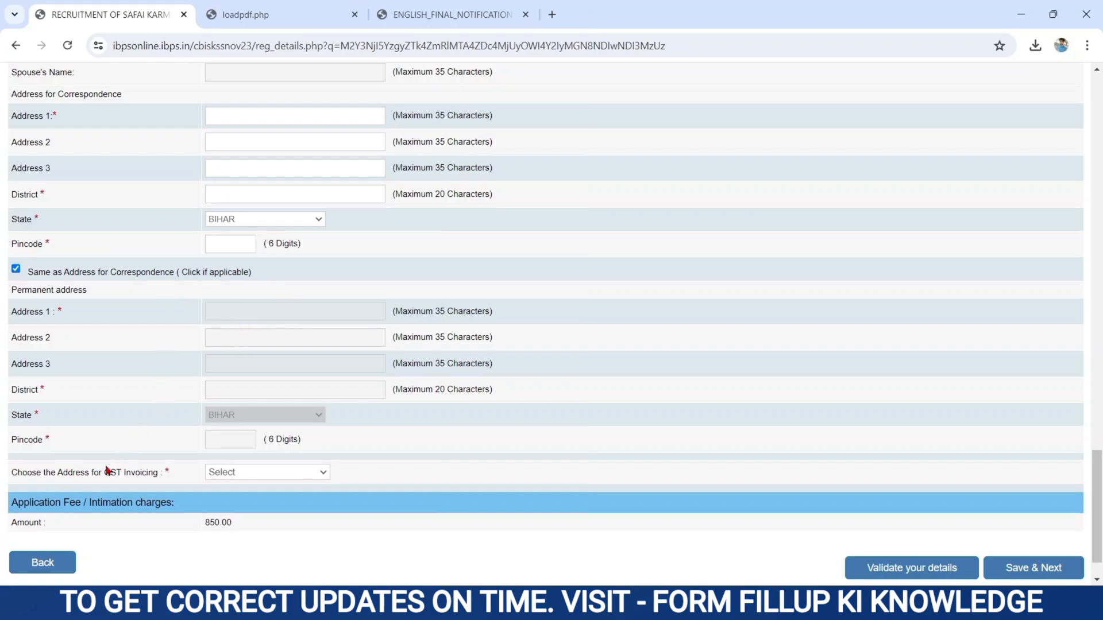
# Choose Permanent Address for GST invoicing, then save the basic details and continue to the qualification section
pyautogui.click(224, 475)
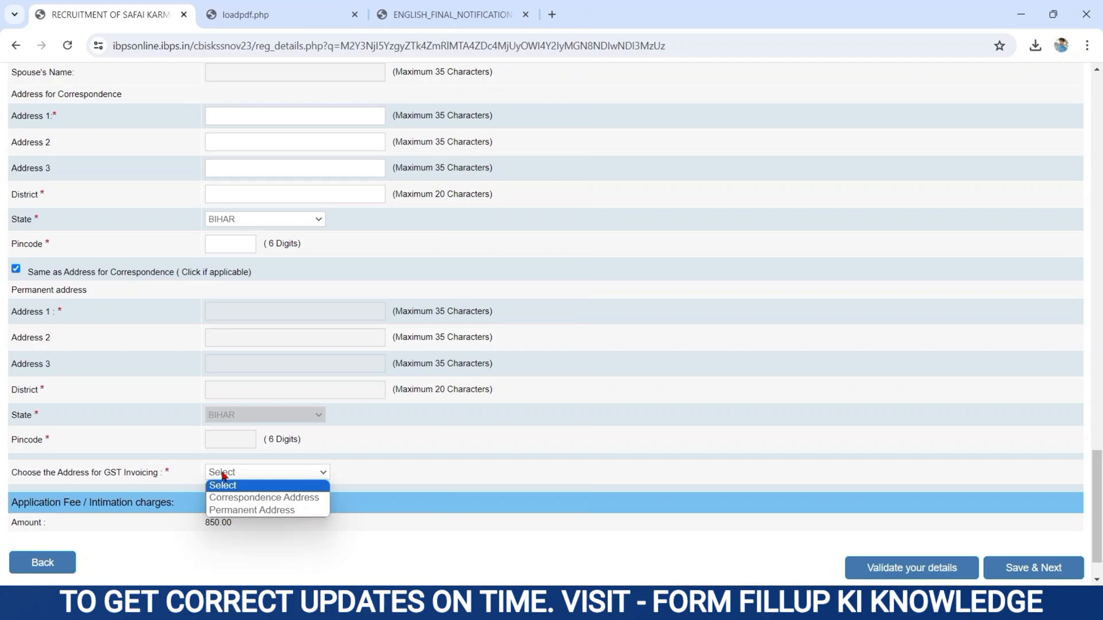
pyautogui.click(249, 511)
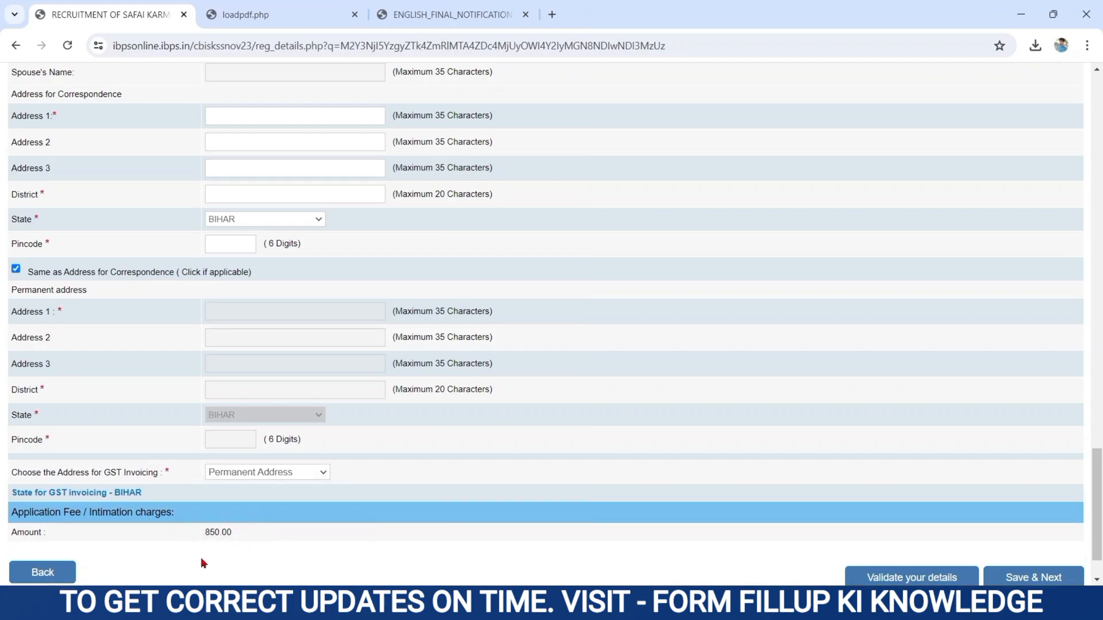
pyautogui.scroll(-2, 203, 563)
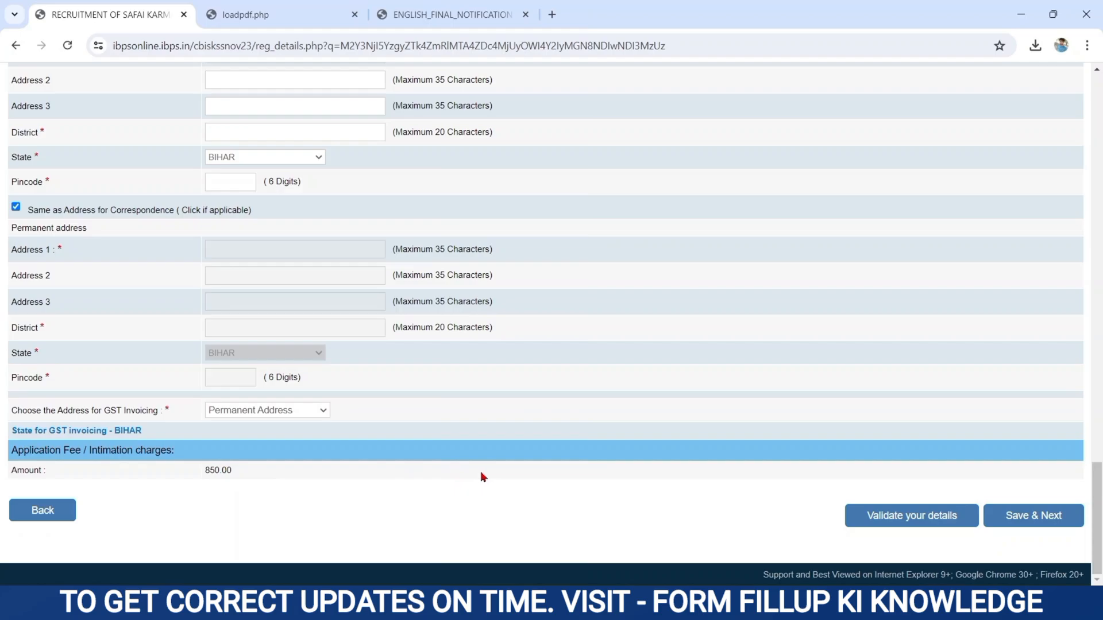
pyautogui.click(1018, 517)
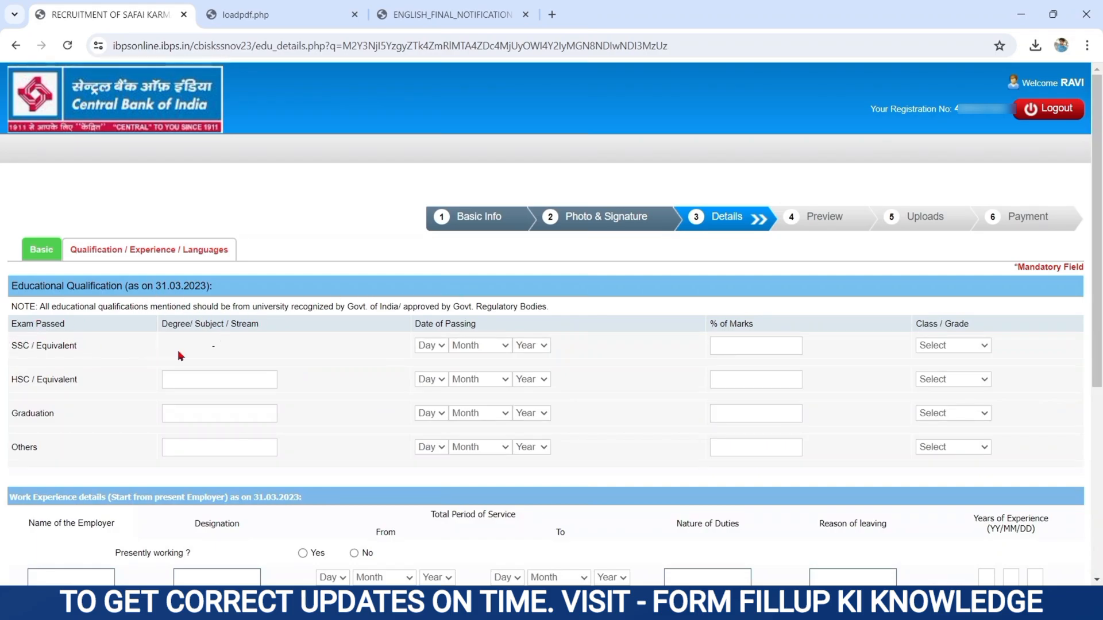
# Set the SSC / Equivalent date of passing to 22 March 2015
pyautogui.click(435, 346)
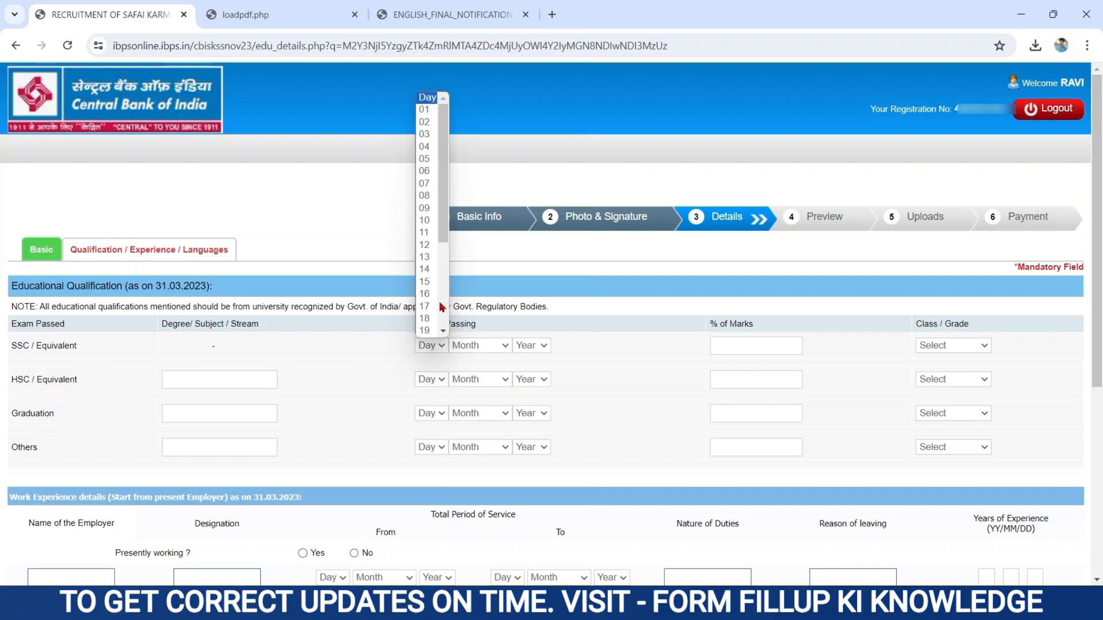
pyautogui.scroll(-4, 442, 266)
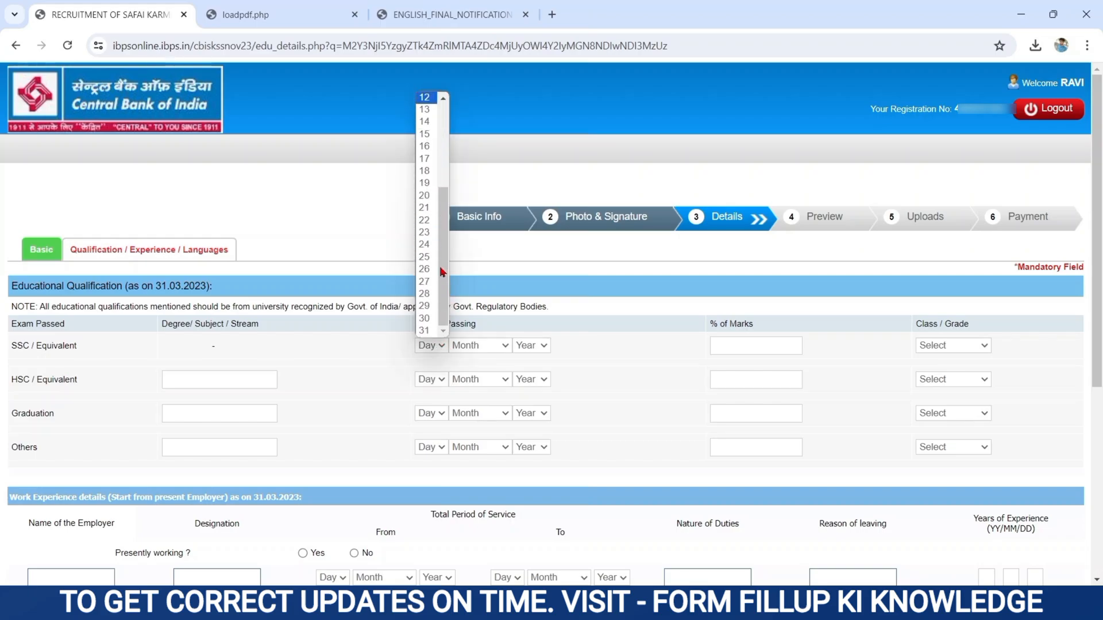
pyautogui.click(424, 220)
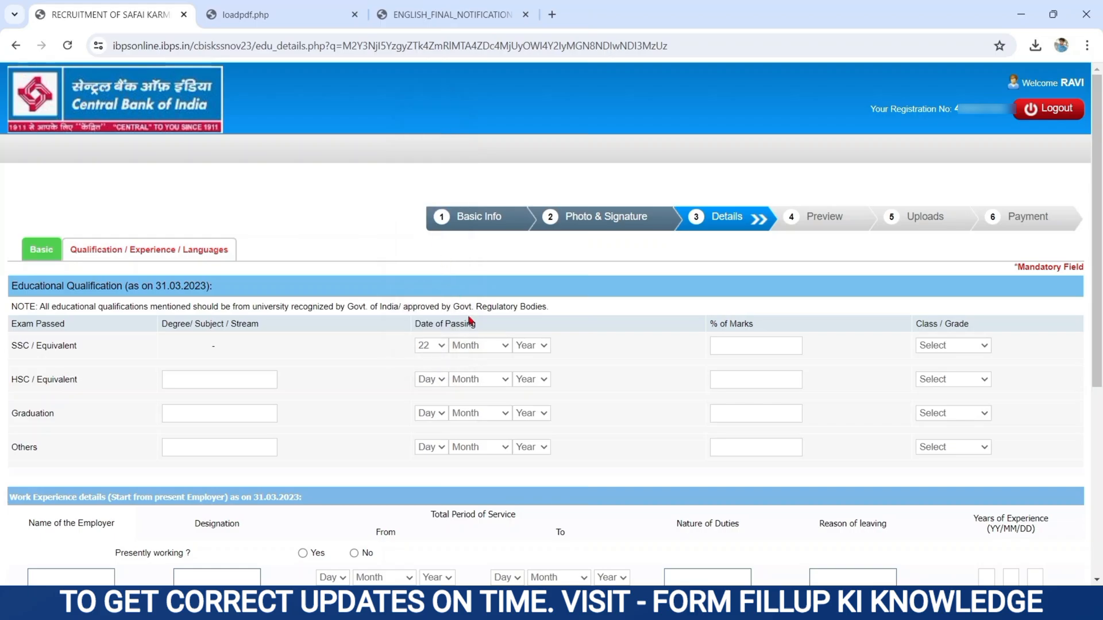
pyautogui.click(476, 345)
pyautogui.click(465, 395)
pyautogui.click(524, 344)
pyautogui.click(526, 407)
# Set the class / grade of the SSC / Equivalent qualification to Second Class, leaving the percentage of marks blank
pyautogui.click(736, 348)
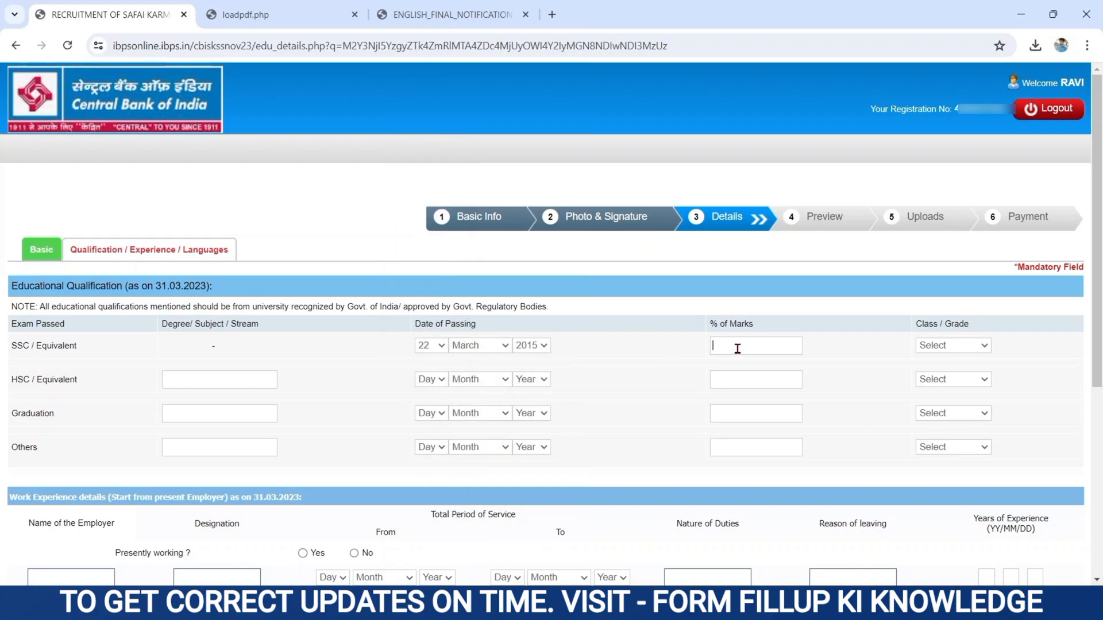
pyautogui.click(943, 349)
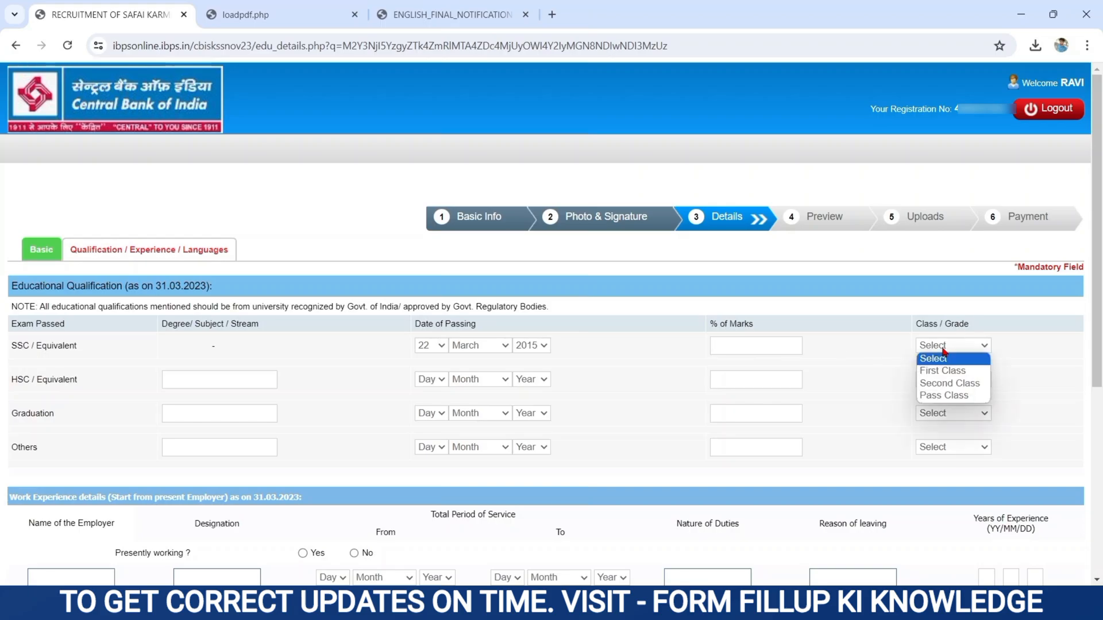
pyautogui.click(956, 384)
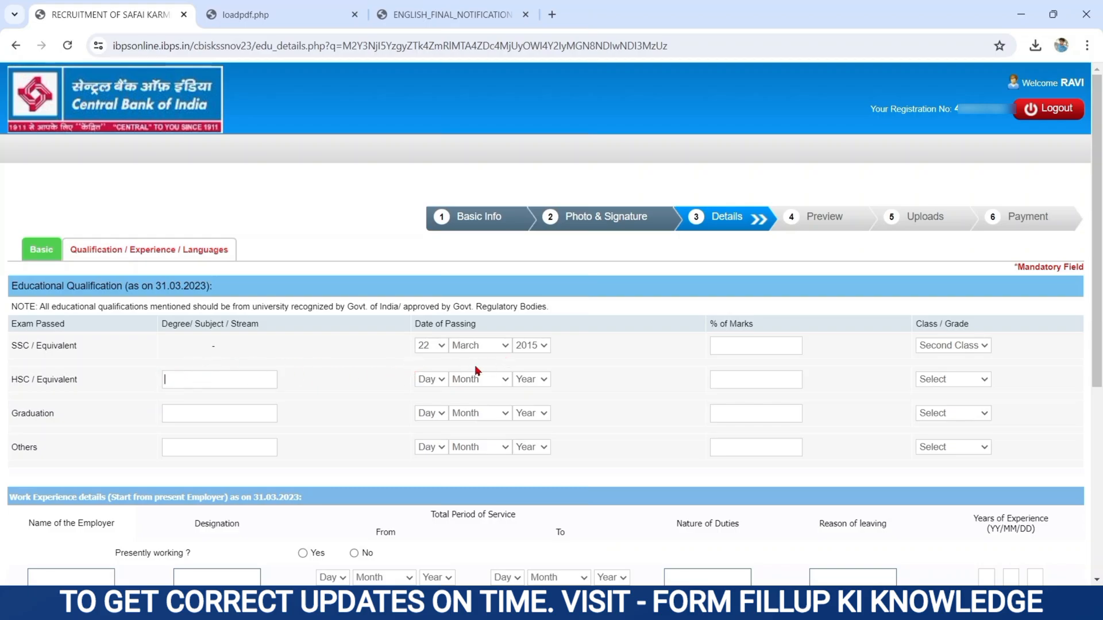
# Set the class / grade of the HSC / Equivalent qualification to First Class, leaving its date of passing and percentage of marks blank
pyautogui.click(435, 379)
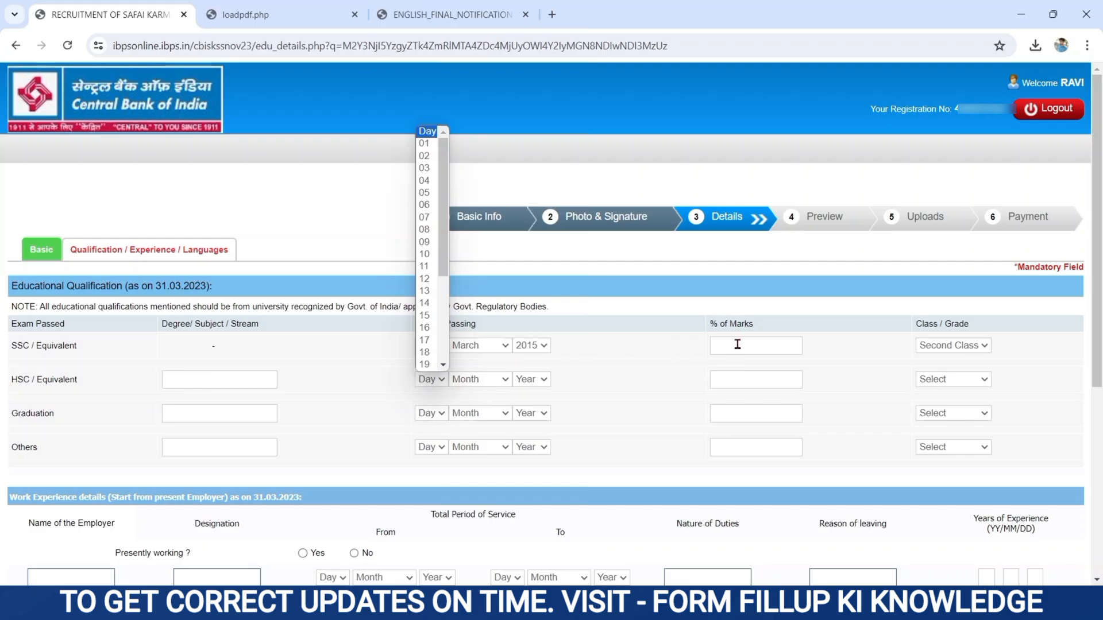
pyautogui.click(724, 375)
pyautogui.click(971, 384)
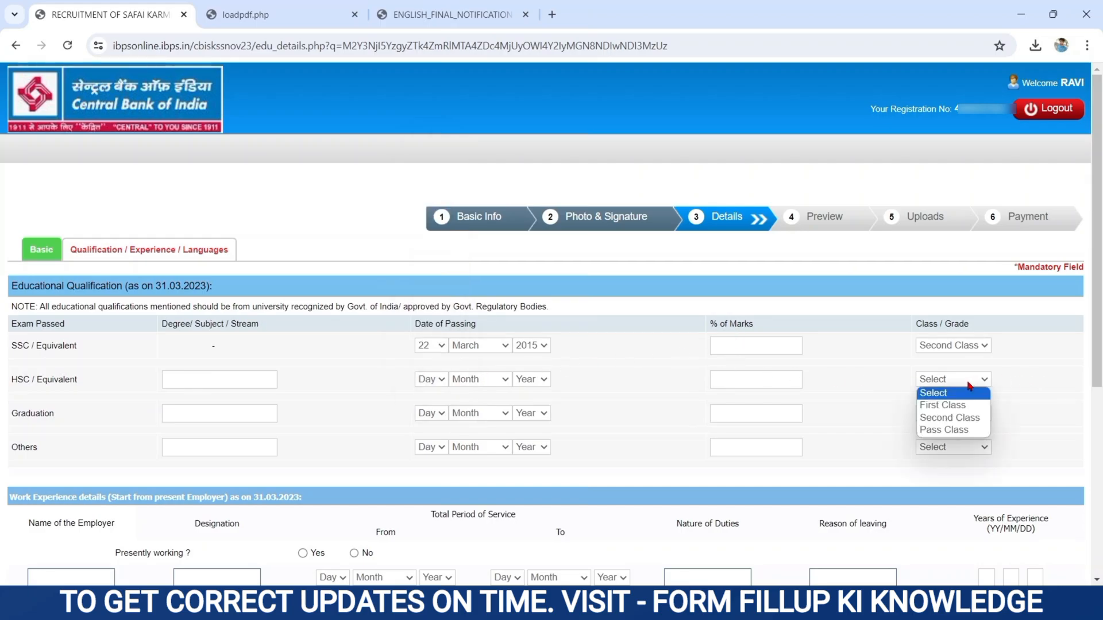
pyautogui.click(947, 406)
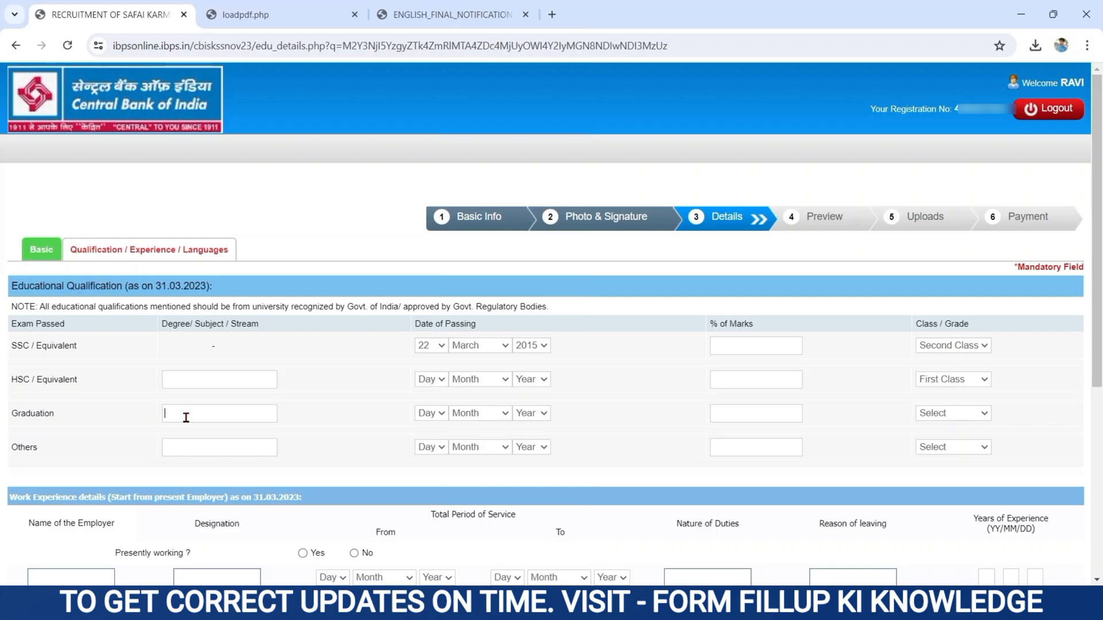
# Set the class / grade of the Graduation qualification to First Class, leaving its date of passing blank
pyautogui.click(425, 417)
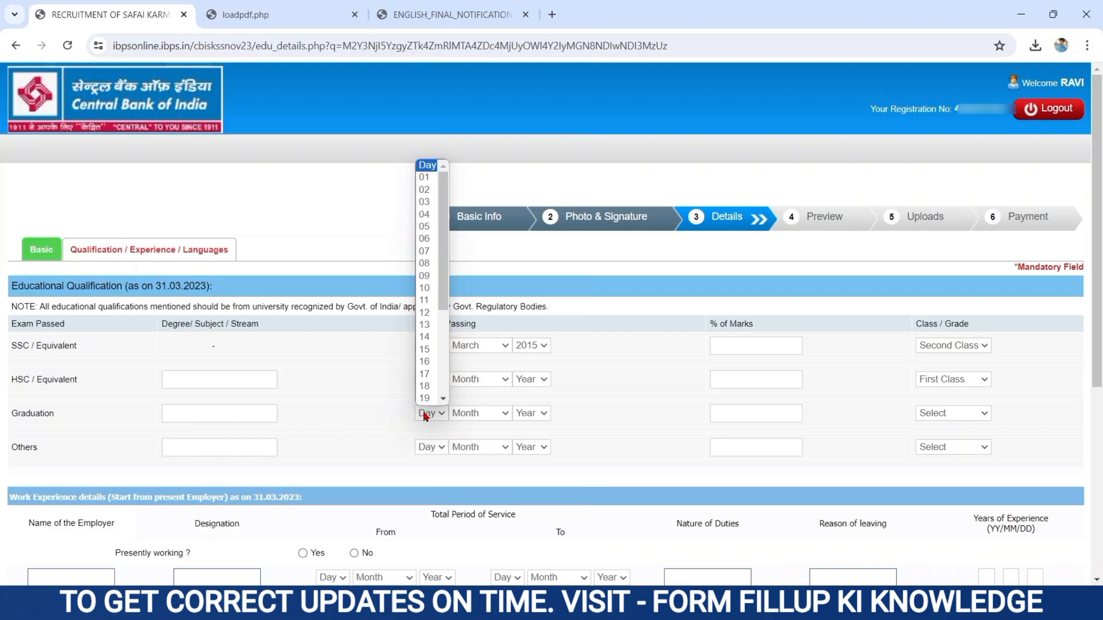
pyautogui.click(492, 427)
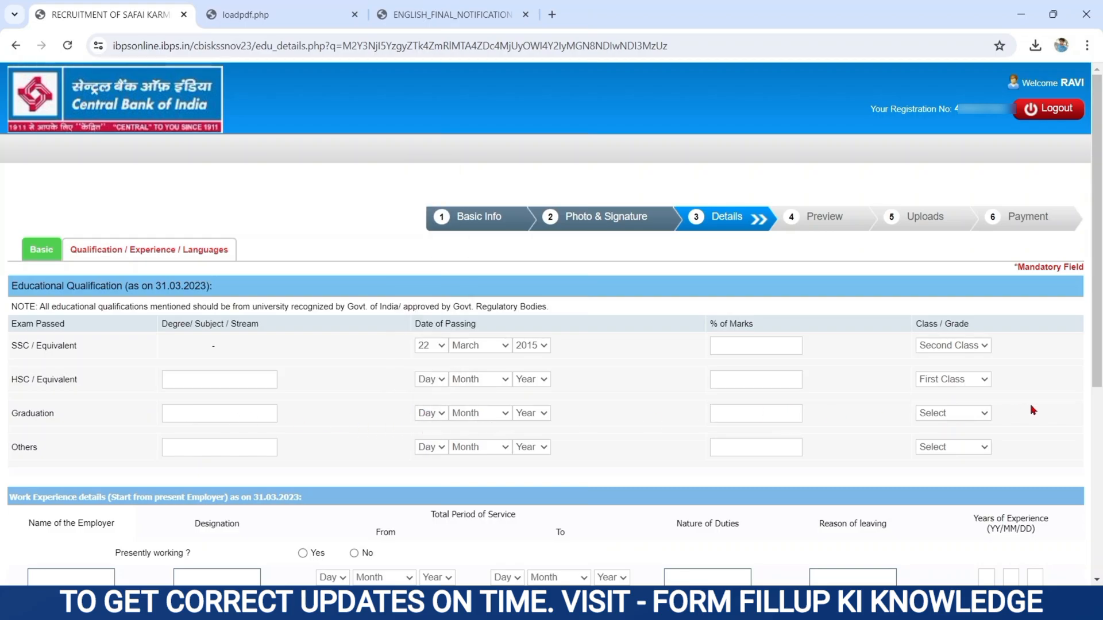
pyautogui.click(968, 414)
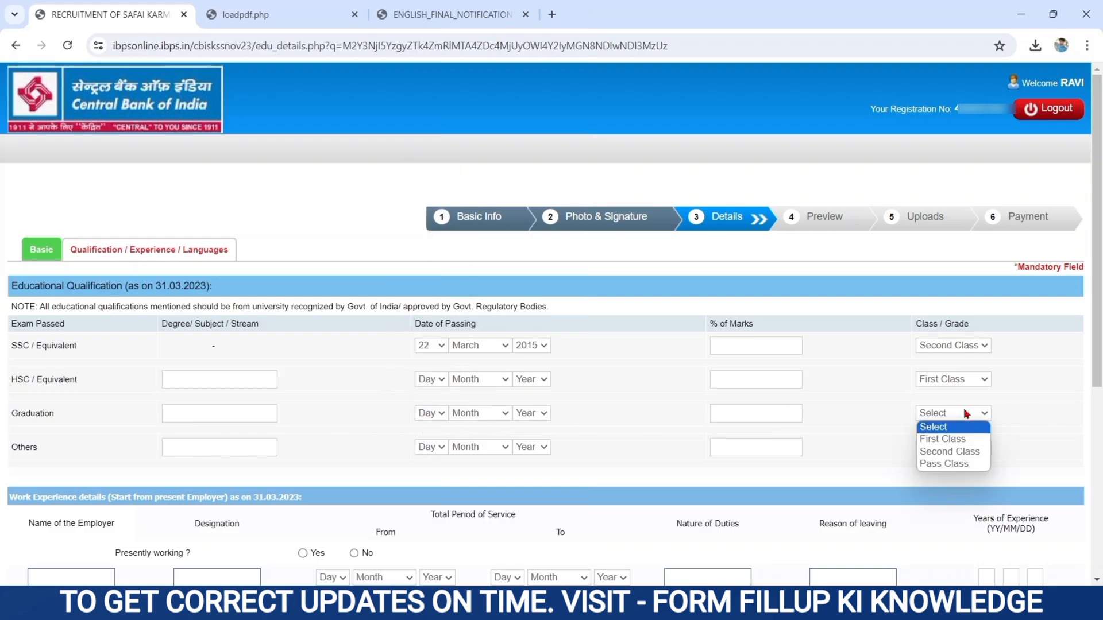
pyautogui.click(940, 440)
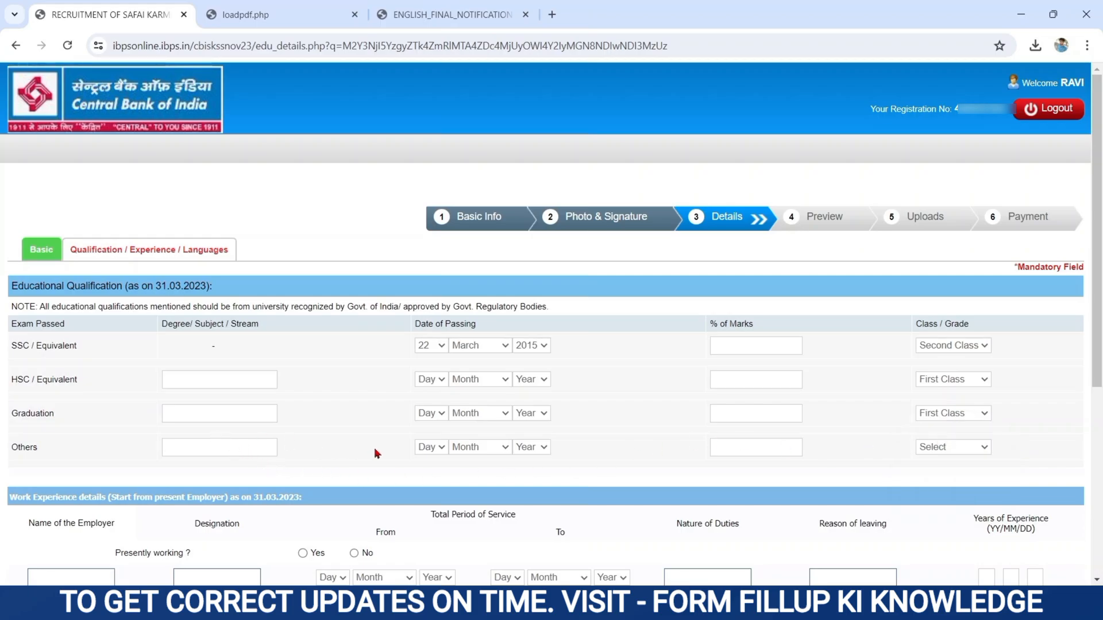
# Go through the work experience fields for designation, period of service and nature of duties, leaving them all blank
pyautogui.scroll(-5, 376, 454)
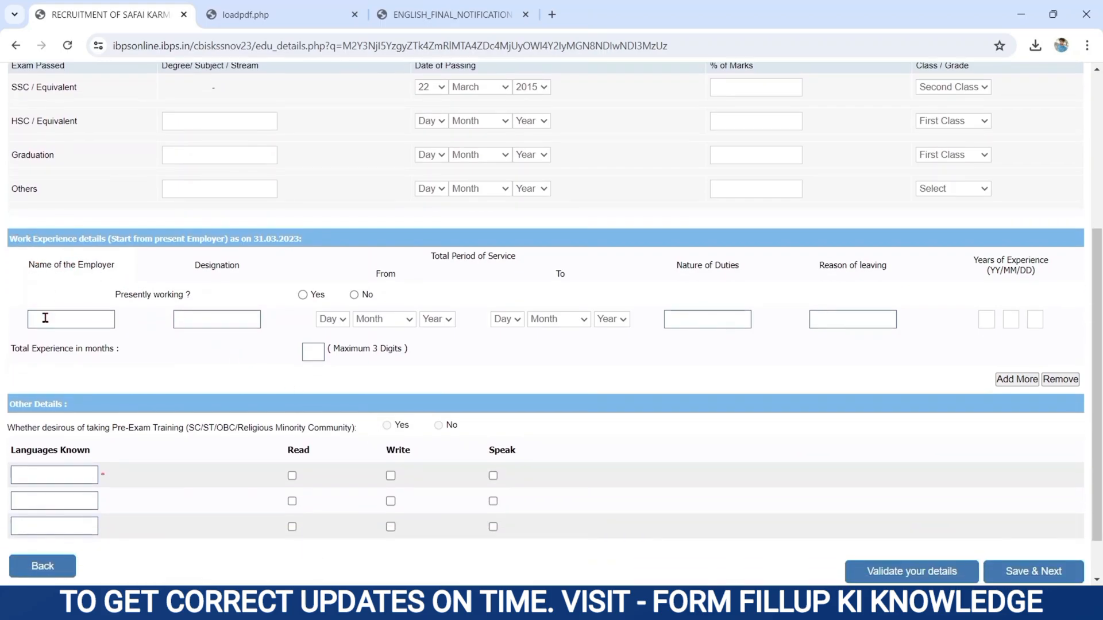
pyautogui.click(193, 314)
pyautogui.click(330, 318)
pyautogui.click(508, 318)
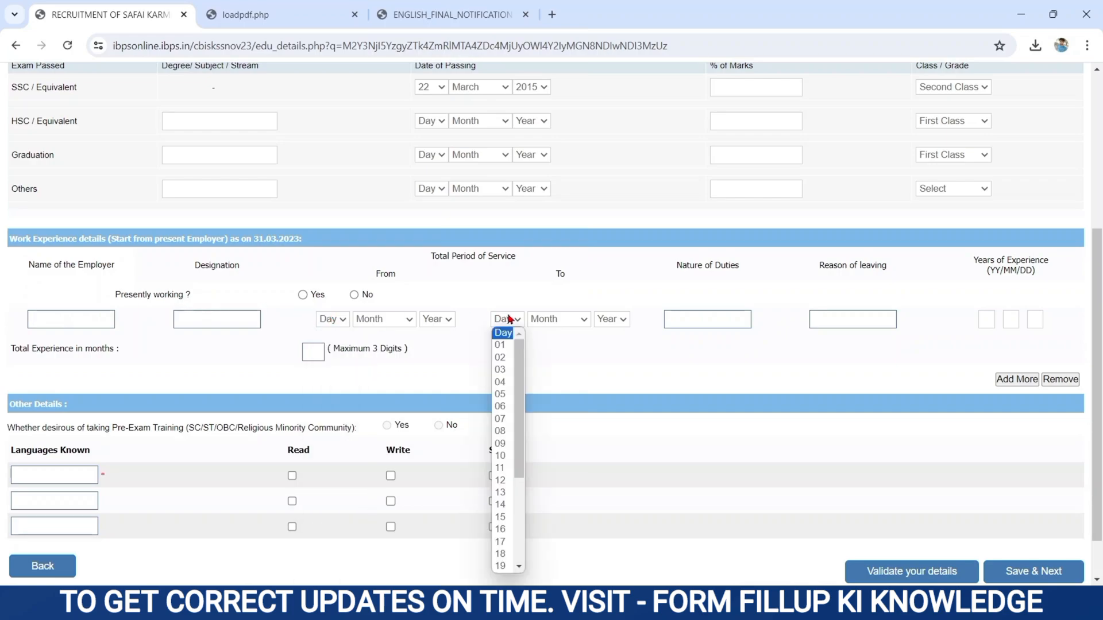
pyautogui.click(665, 316)
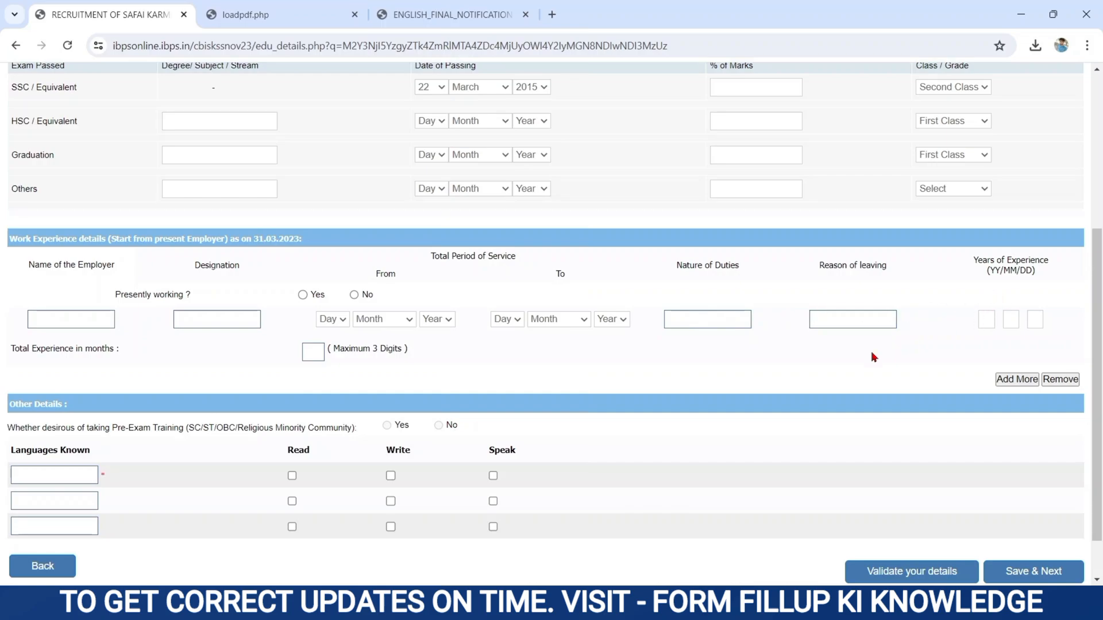
pyautogui.scroll(-1, 871, 356)
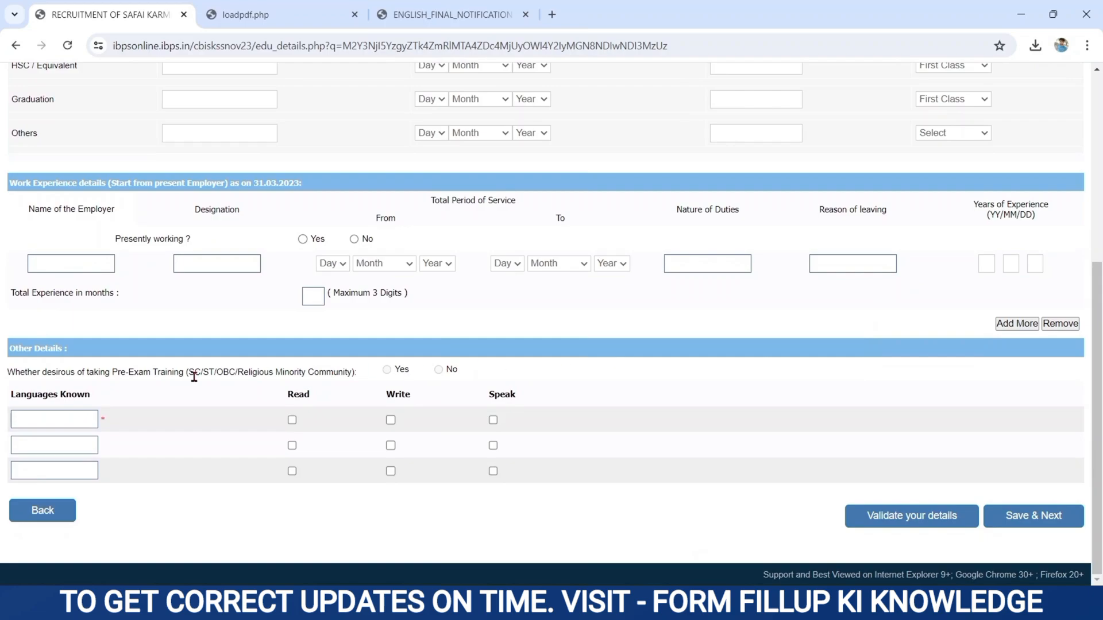
# Mark HINDI and BHOJPURI as read, write and speak and ENGLISH as read and write, then save and continue to the preview
pyautogui.click(56, 413)
pyautogui.click(391, 420)
pyautogui.click(63, 443)
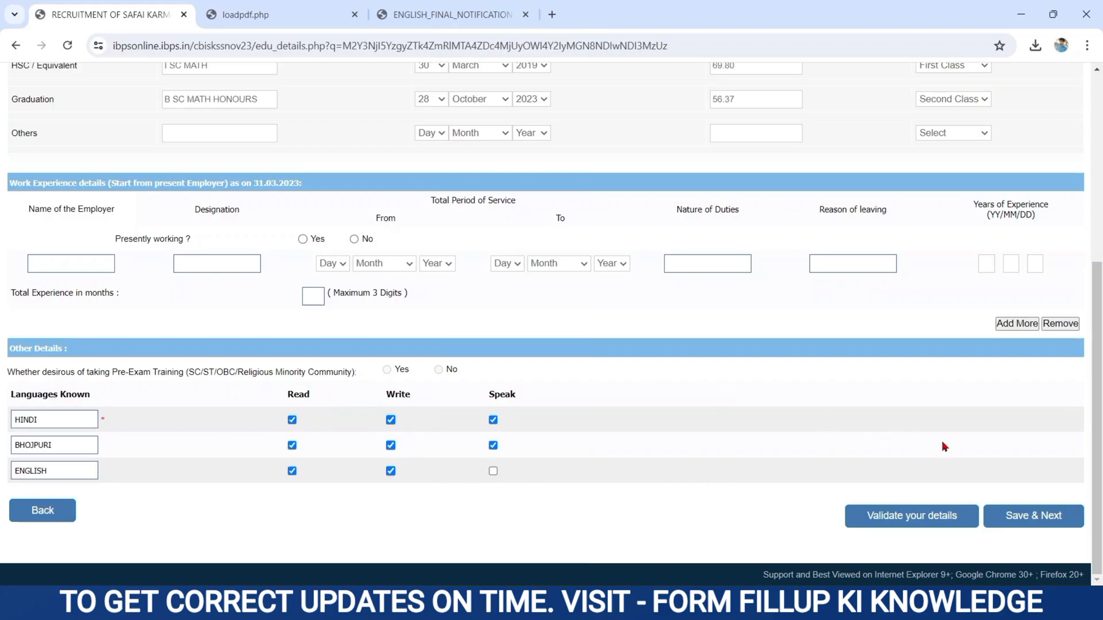
pyautogui.click(1048, 513)
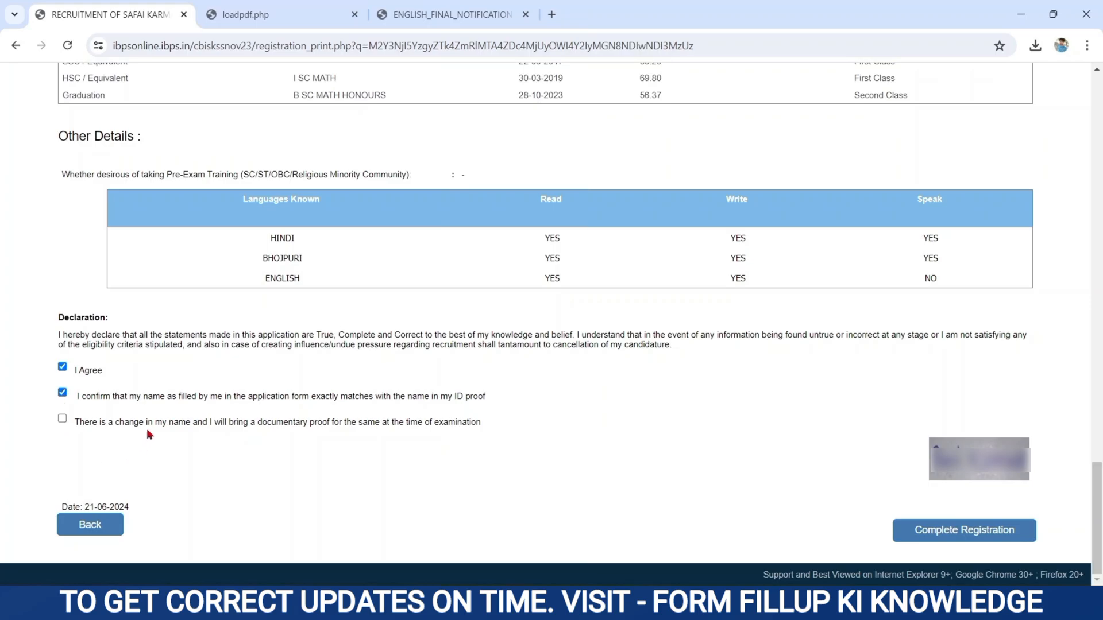
# Examine the declaration statements about the name matching the ID proof and about a change of name
pyautogui.moveTo(77, 422); pyautogui.dragTo(446, 434)
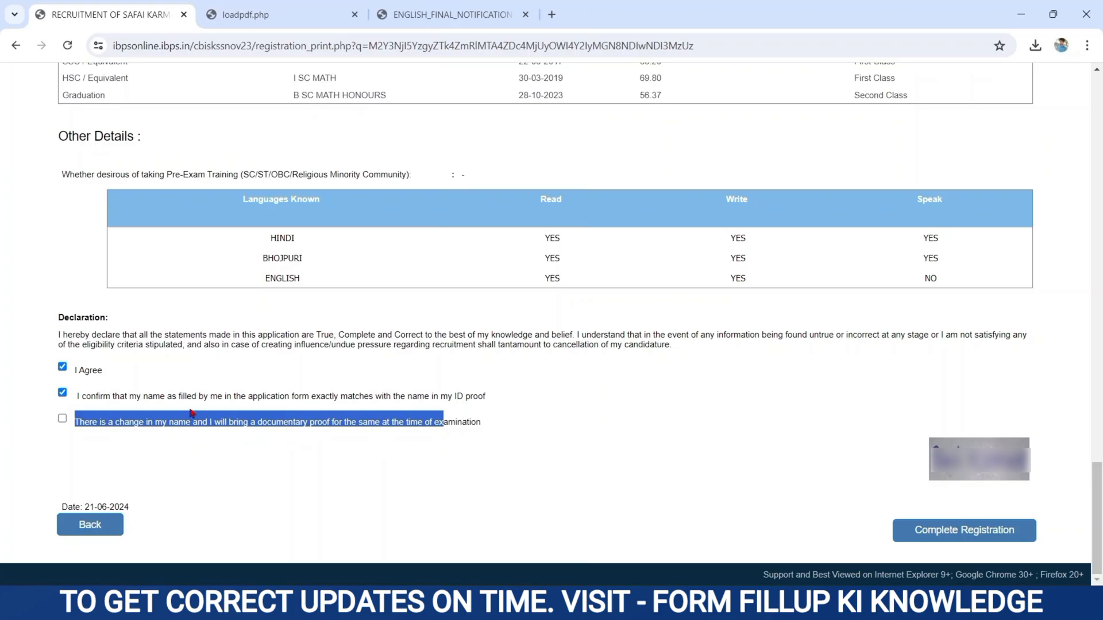
pyautogui.moveTo(75, 394); pyautogui.dragTo(495, 409)
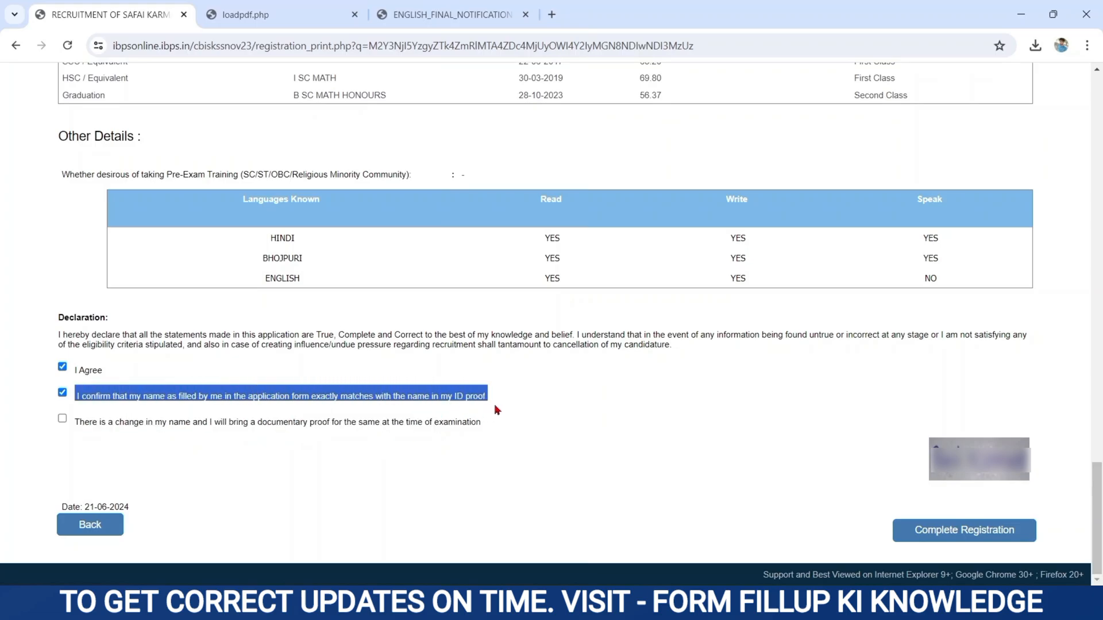
pyautogui.click(80, 424)
pyautogui.moveTo(80, 424); pyautogui.dragTo(432, 432)
pyautogui.click(360, 465)
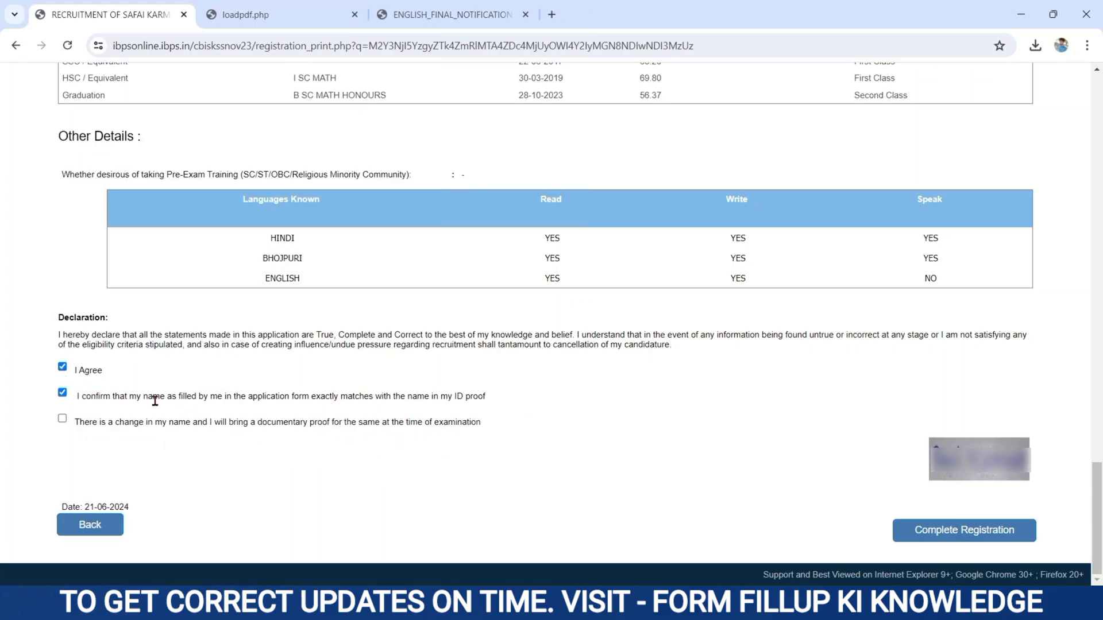
# Complete the registration and accept both confirmations to proceed to the document uploads
pyautogui.click(916, 535)
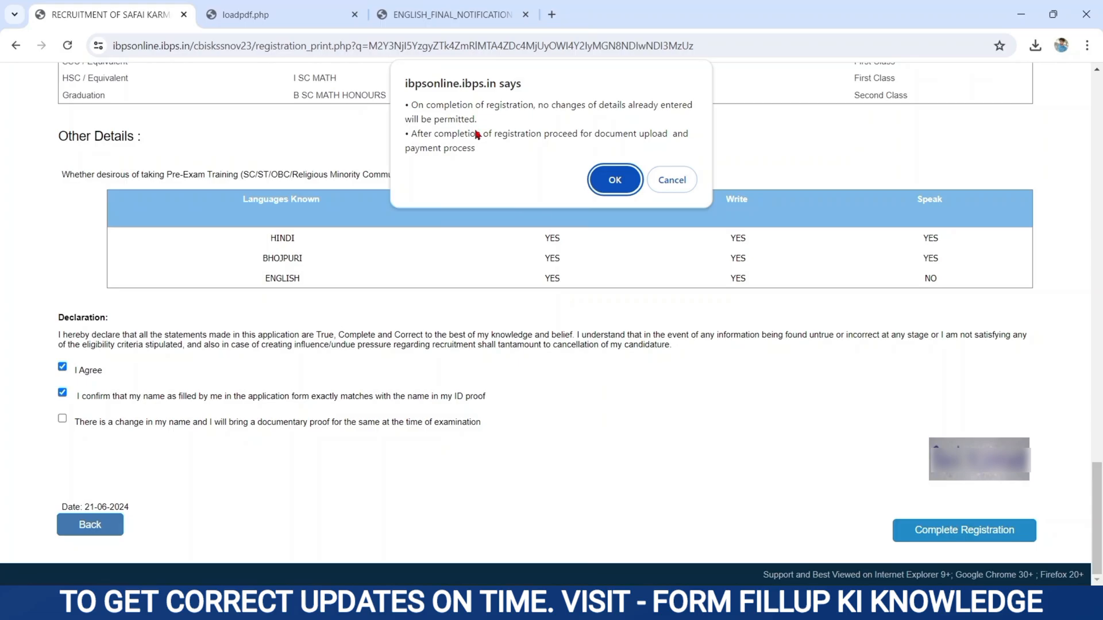
pyautogui.click(613, 181)
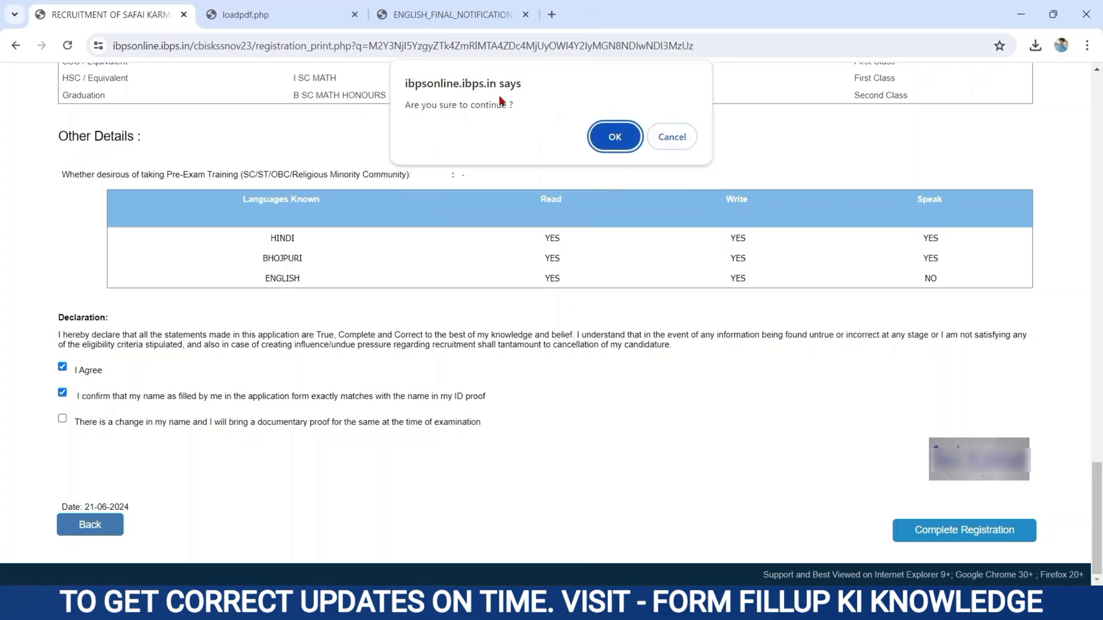
pyautogui.moveTo(407, 104); pyautogui.dragTo(524, 103)
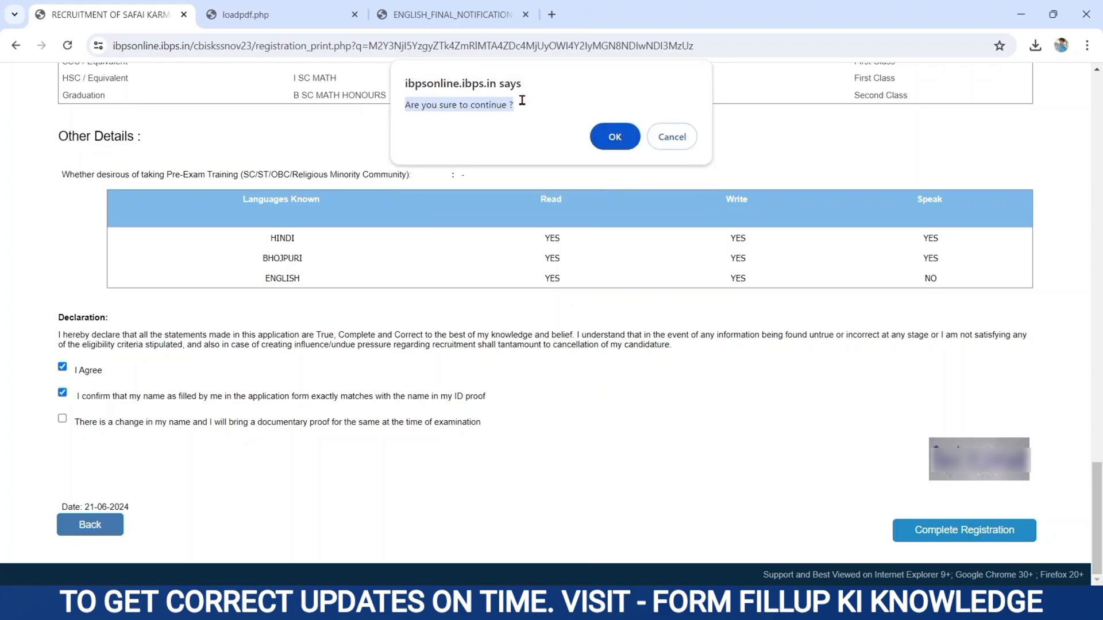
pyautogui.click(616, 138)
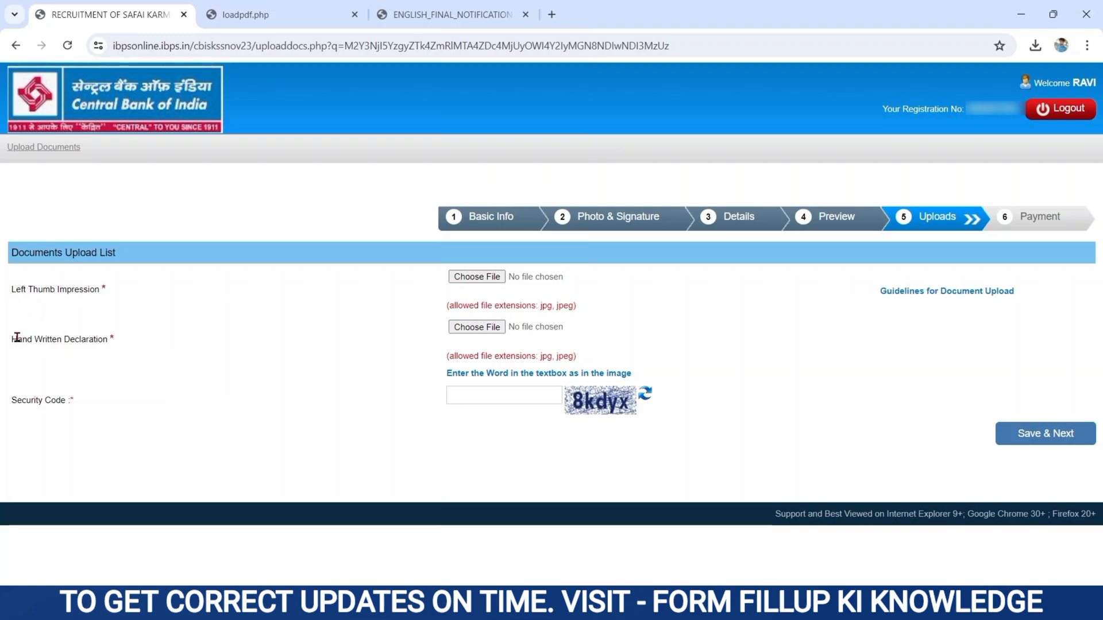
# Check the required pixel dimensions and file size of the hand written declaration in the upload guidelines document
pyautogui.moveTo(17, 337); pyautogui.dragTo(104, 340)
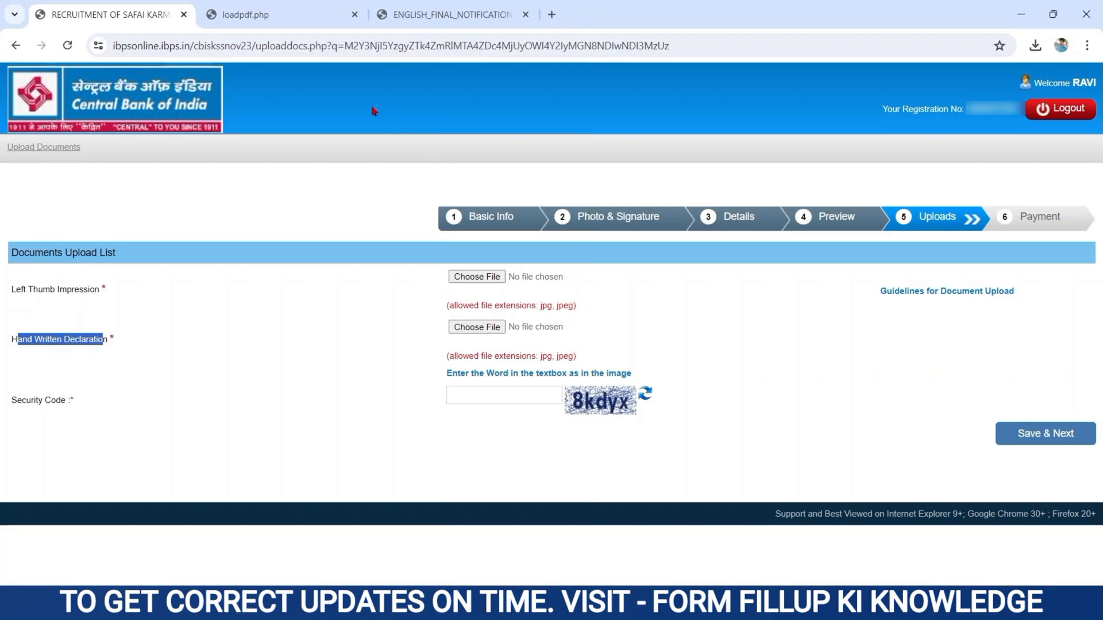
pyautogui.click(292, 19)
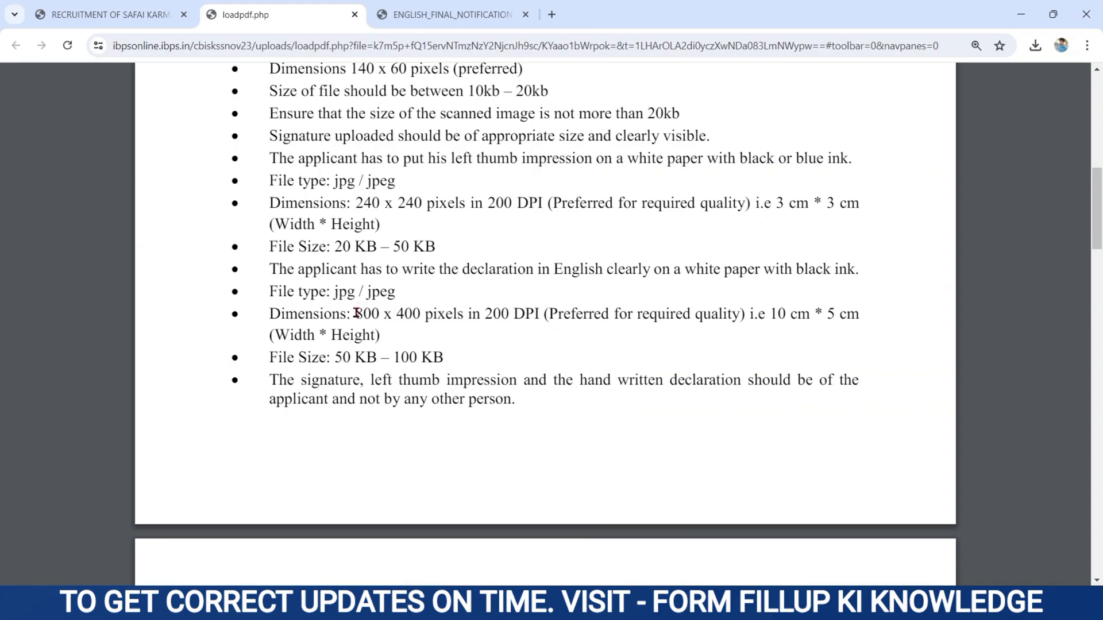
pyautogui.moveTo(356, 314); pyautogui.dragTo(634, 315)
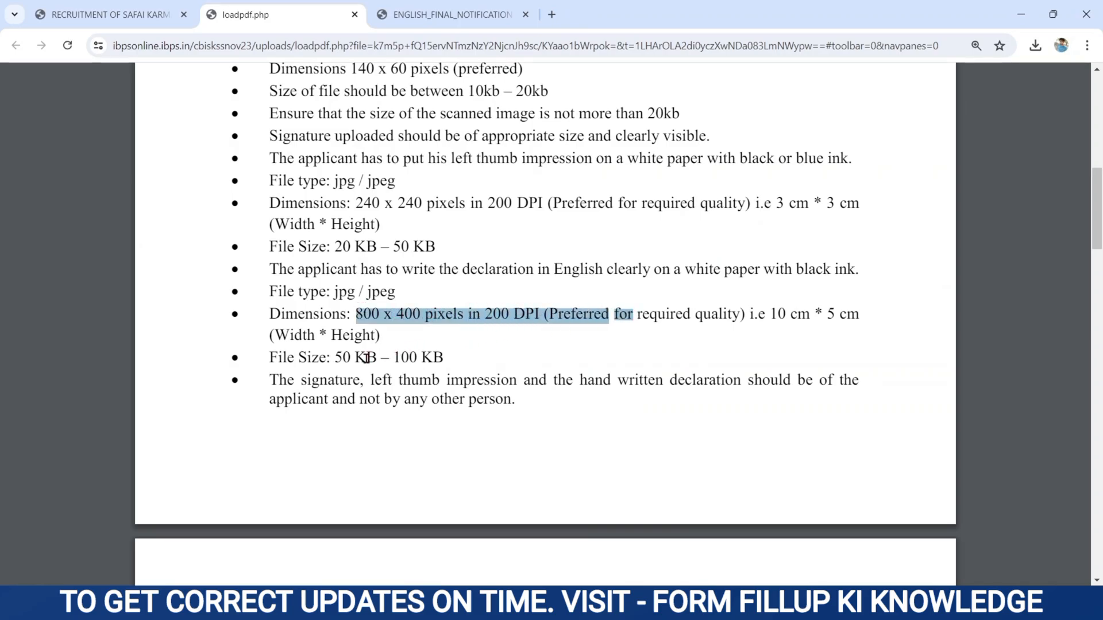
pyautogui.moveTo(332, 358); pyautogui.dragTo(459, 355)
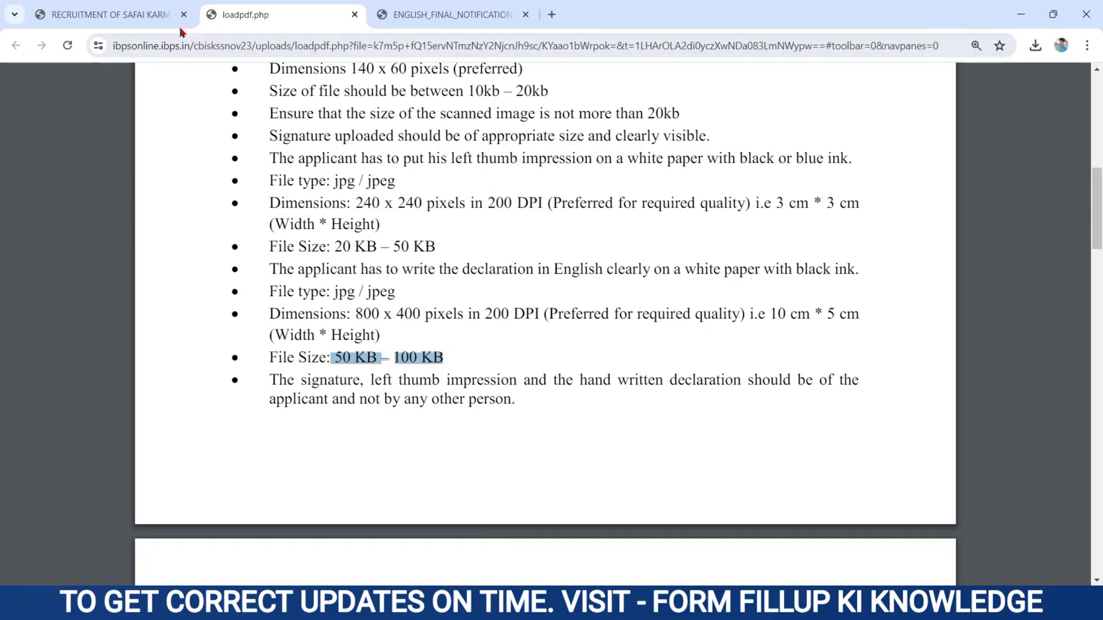
pyautogui.click(136, 16)
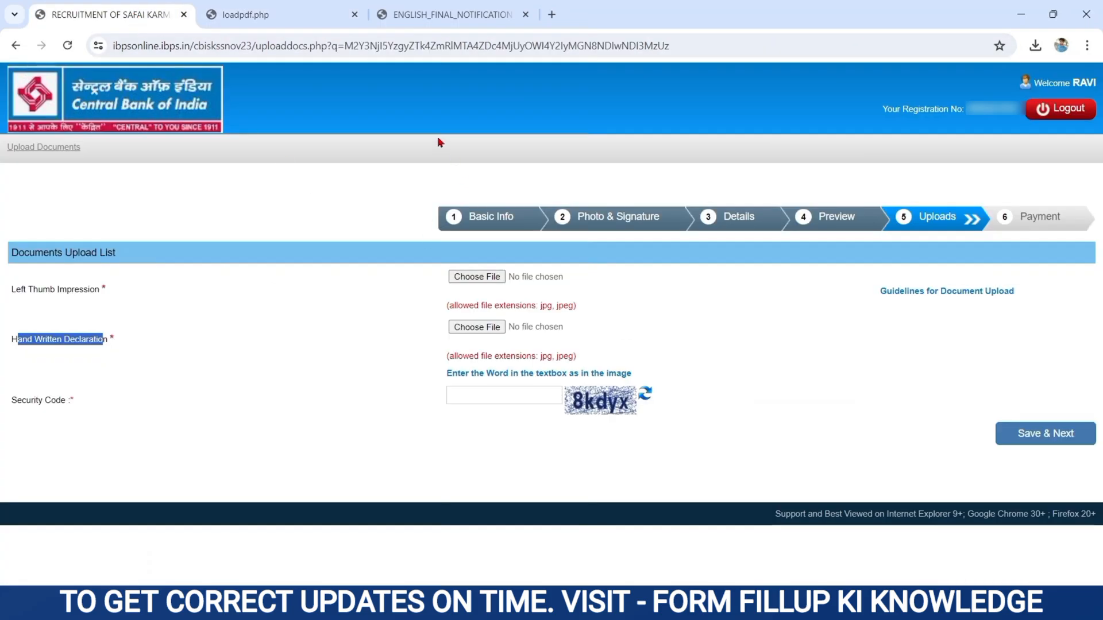
# Look up the prescribed wording of the hand written declaration in ENGLISH_FINAL_NOTIFICATION.pdf, then return to the upload form
pyautogui.click(445, 15)
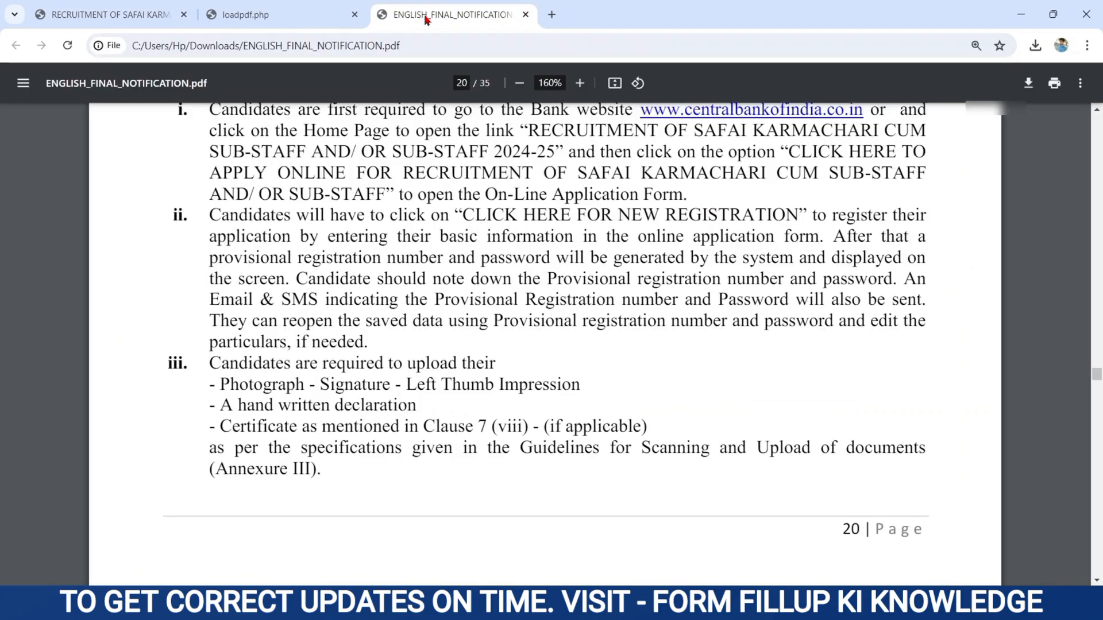
pyautogui.scroll(5, 384, 356)
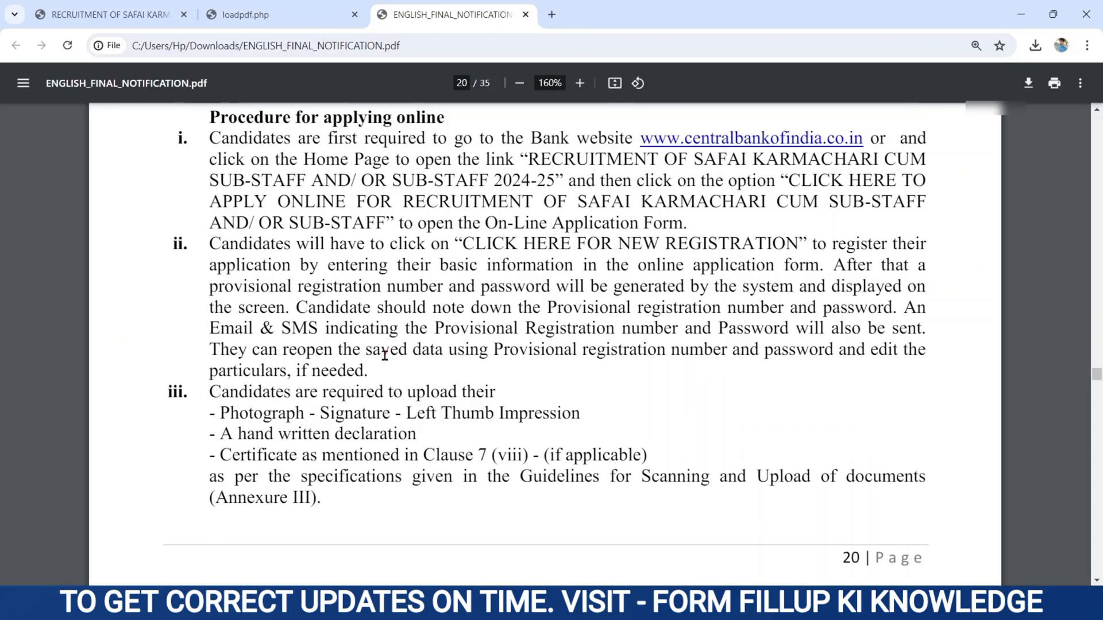
pyautogui.scroll(3, 384, 356)
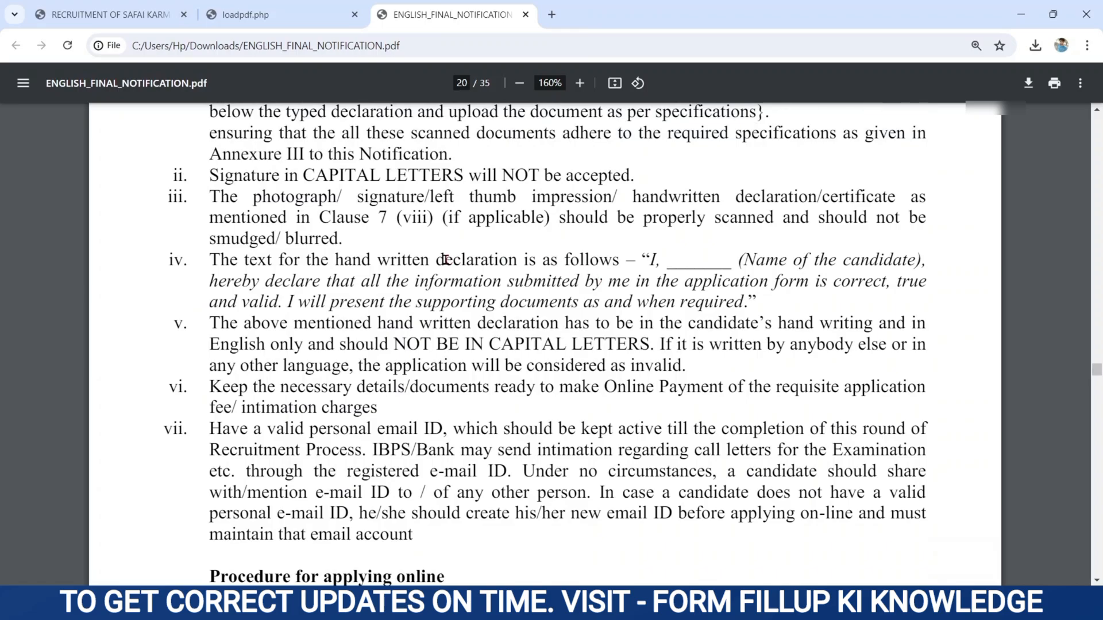
pyautogui.moveTo(643, 263); pyautogui.dragTo(742, 308)
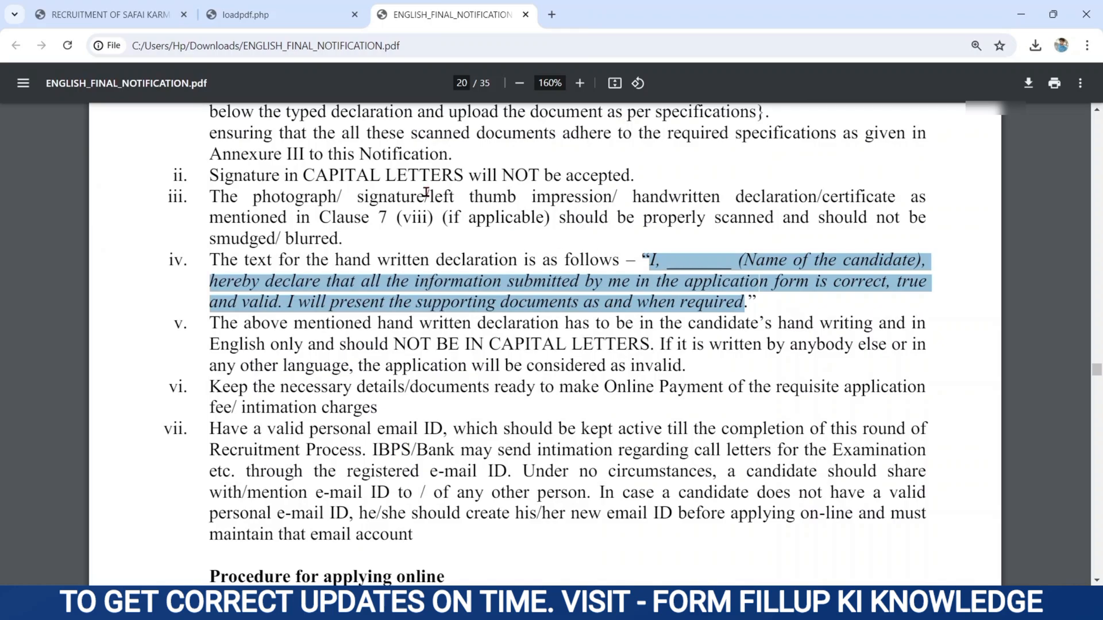
pyautogui.click(121, 7)
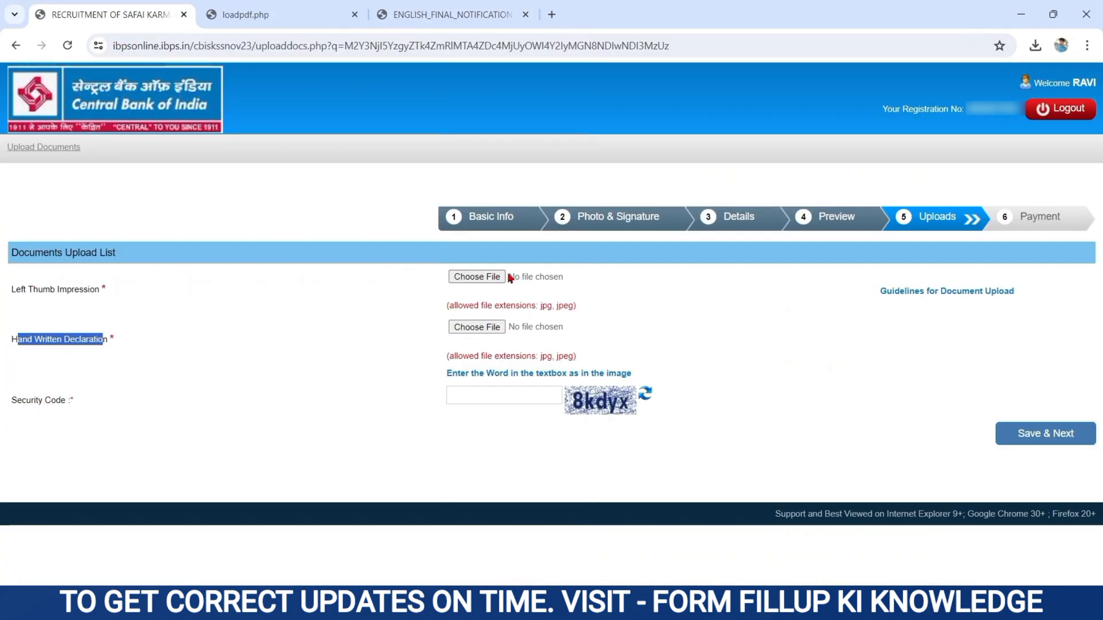
# Upload the JPG image of the left thumb impression, accept it and reopen its preview
pyautogui.click(489, 278)
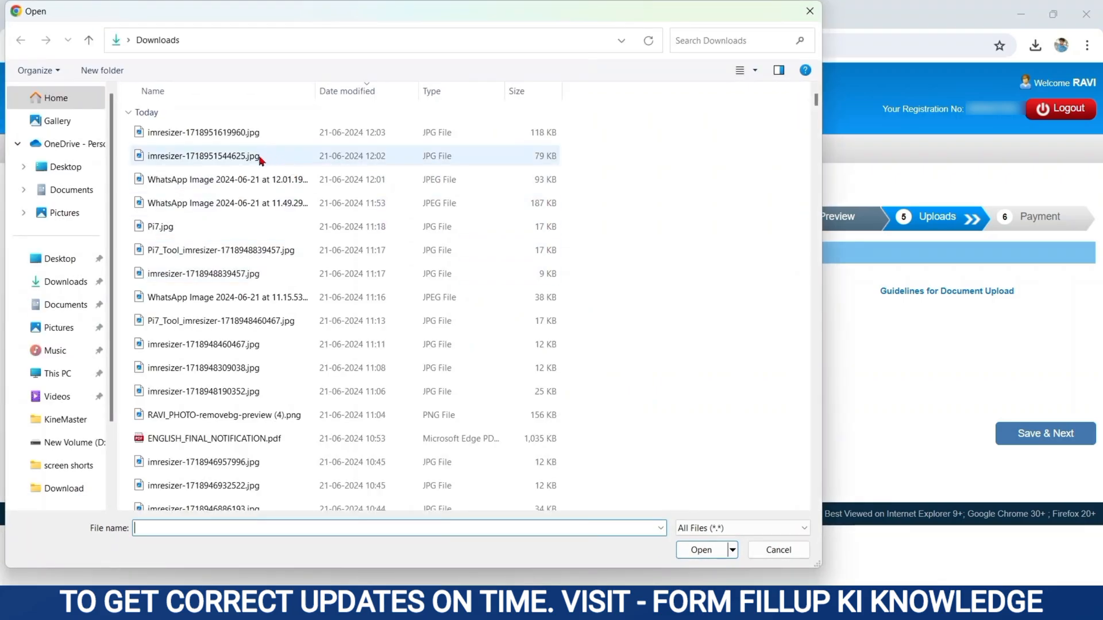
pyautogui.click(243, 133)
pyautogui.doubleClick(244, 133)
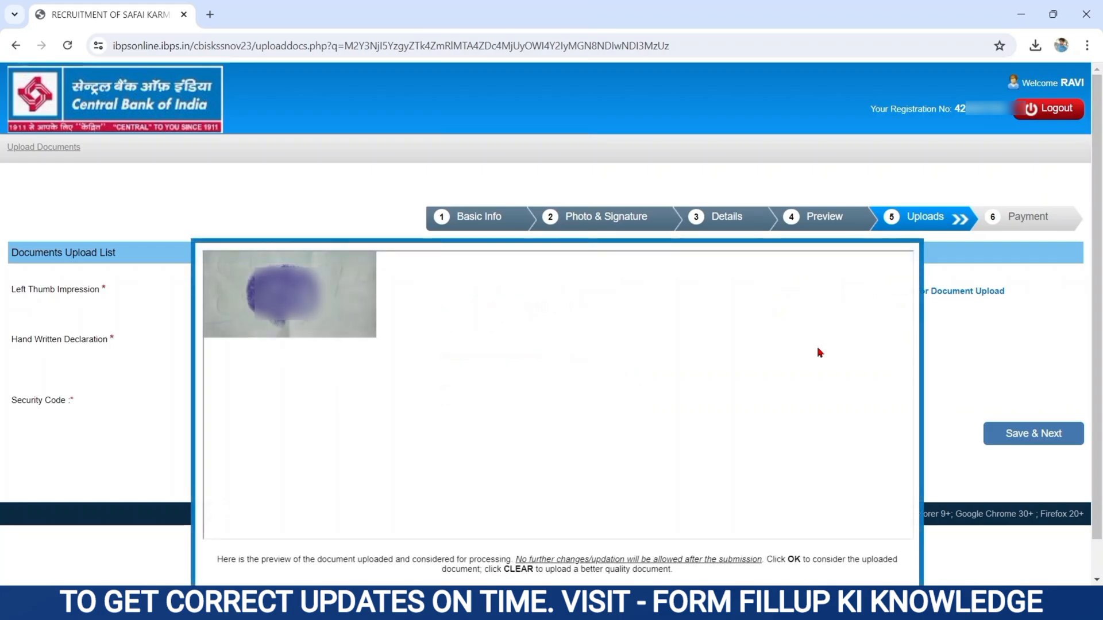
pyautogui.scroll(-2, 735, 401)
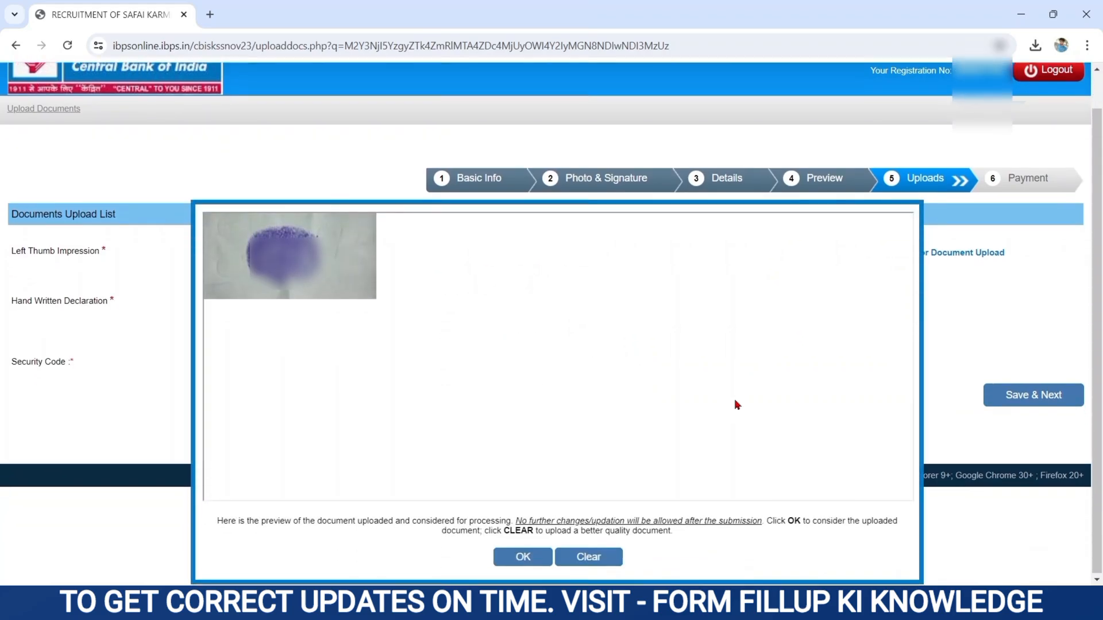
pyautogui.click(501, 556)
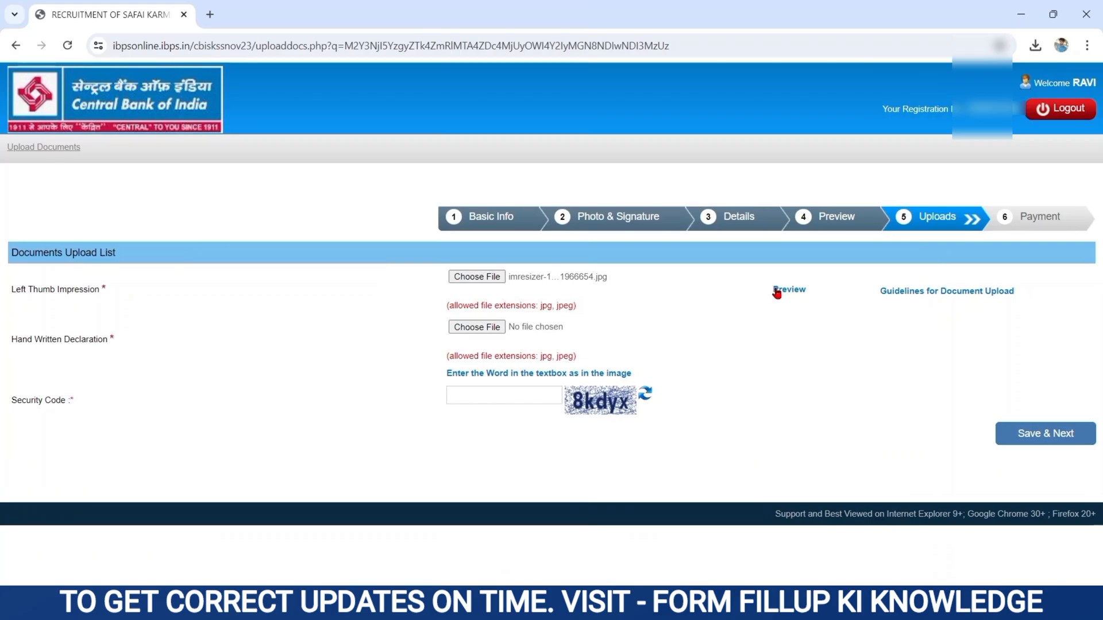
pyautogui.click(783, 290)
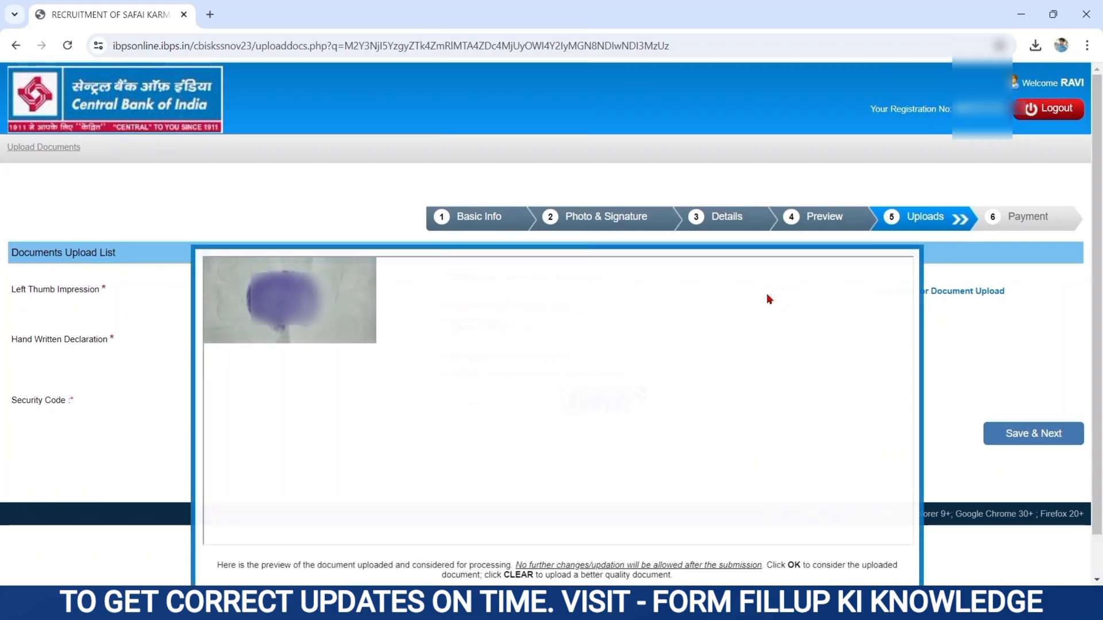
# Accept the left thumb impression preview, and upload WhatsApp.jpeg as the hand written declaration and accept it
pyautogui.scroll(-1, 572, 461)
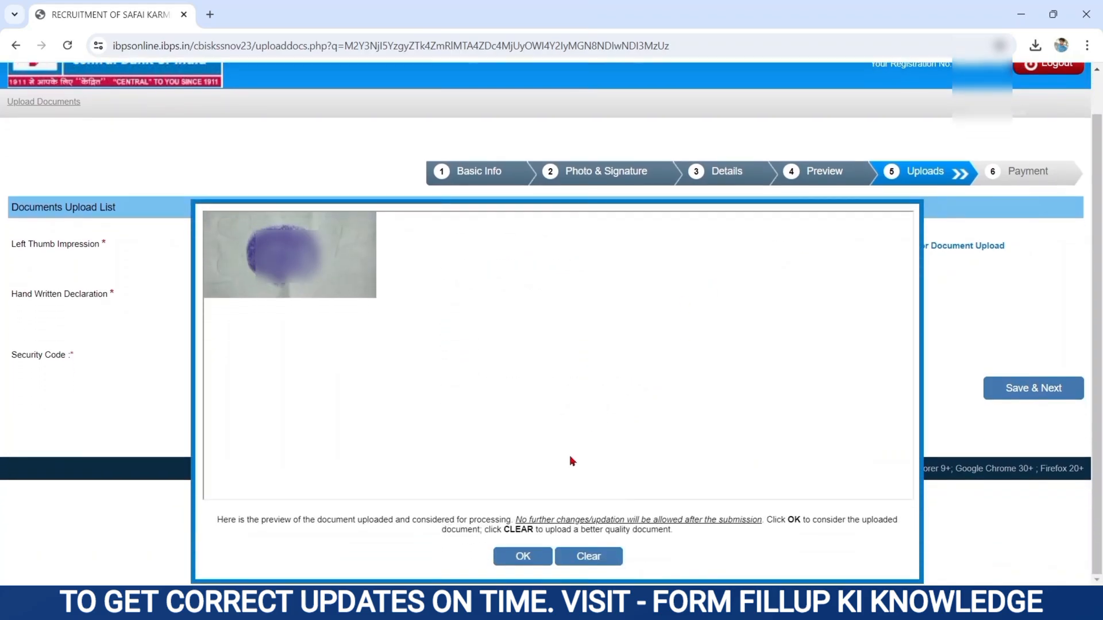
pyautogui.click(526, 554)
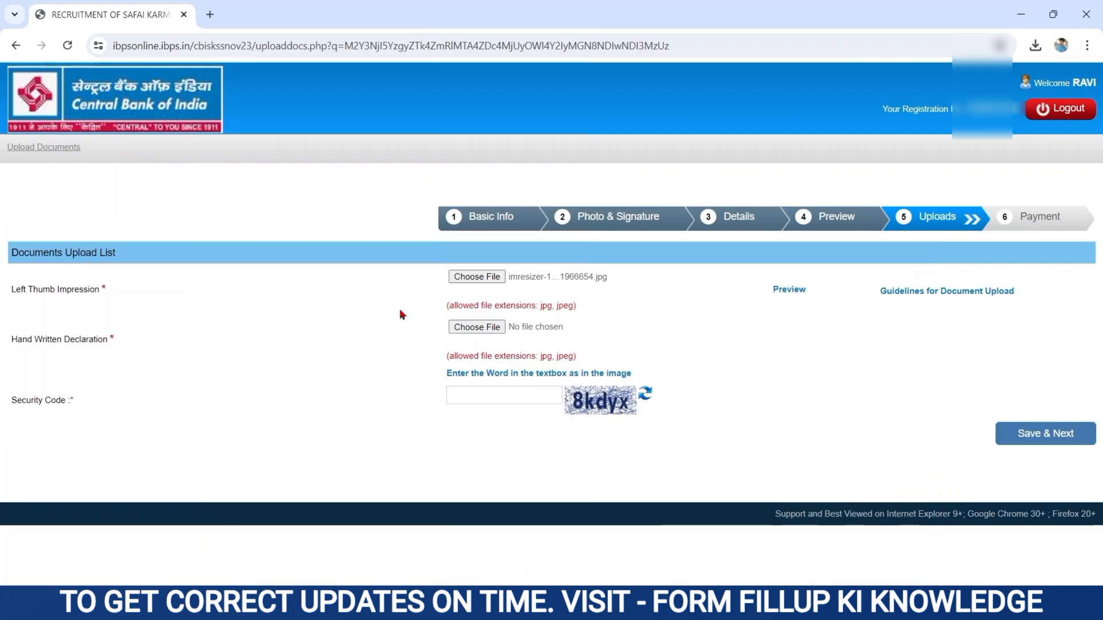
pyautogui.moveTo(10, 344); pyautogui.dragTo(123, 342)
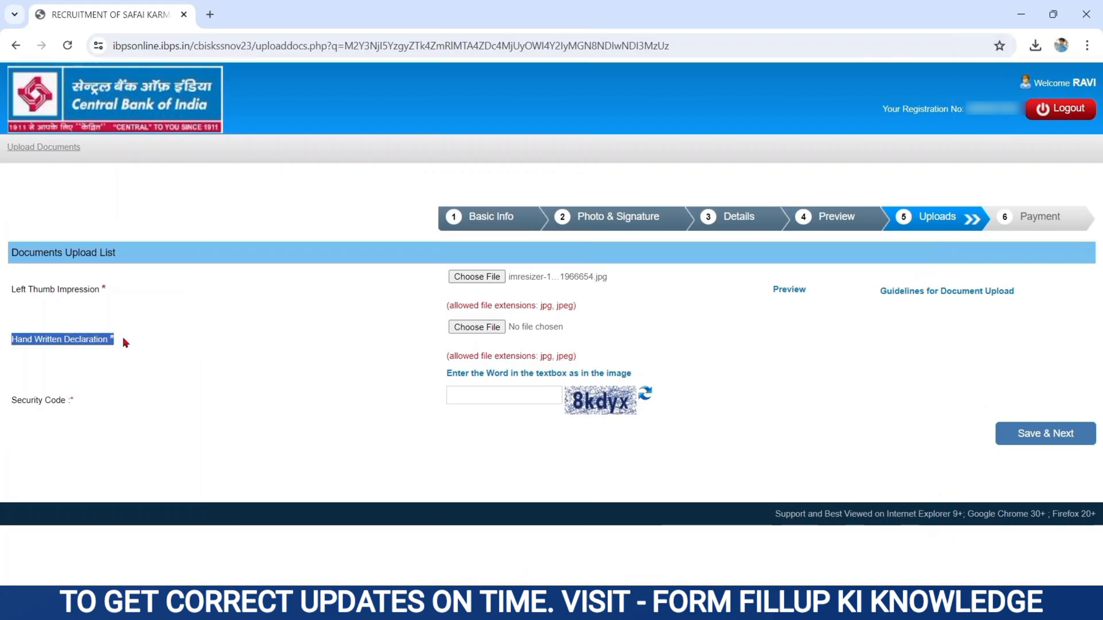
pyautogui.click(487, 332)
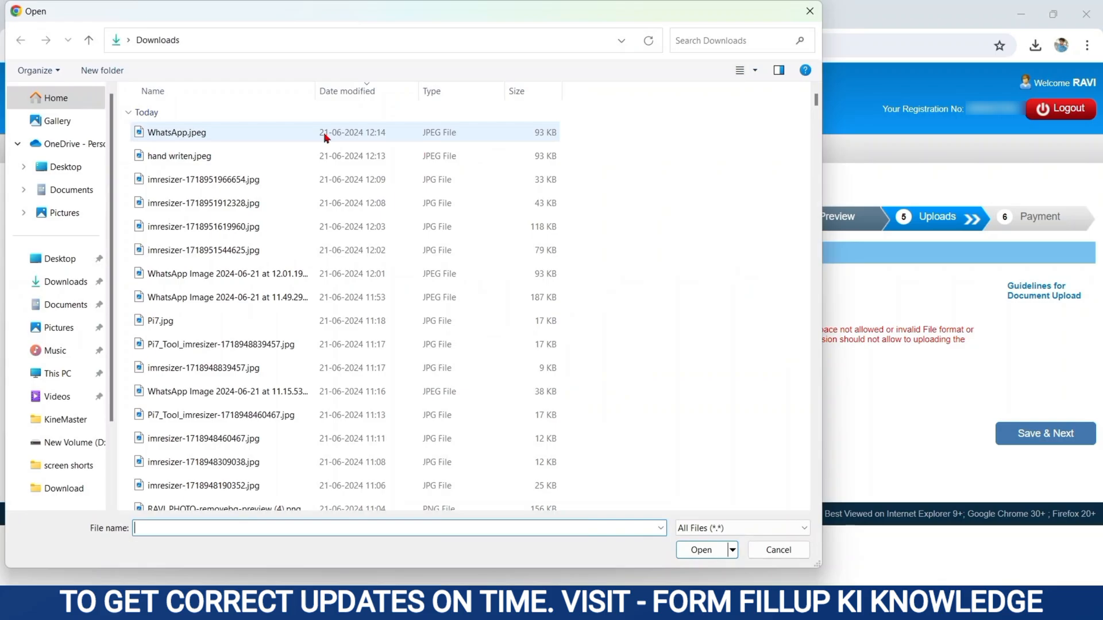
pyautogui.doubleClick(294, 136)
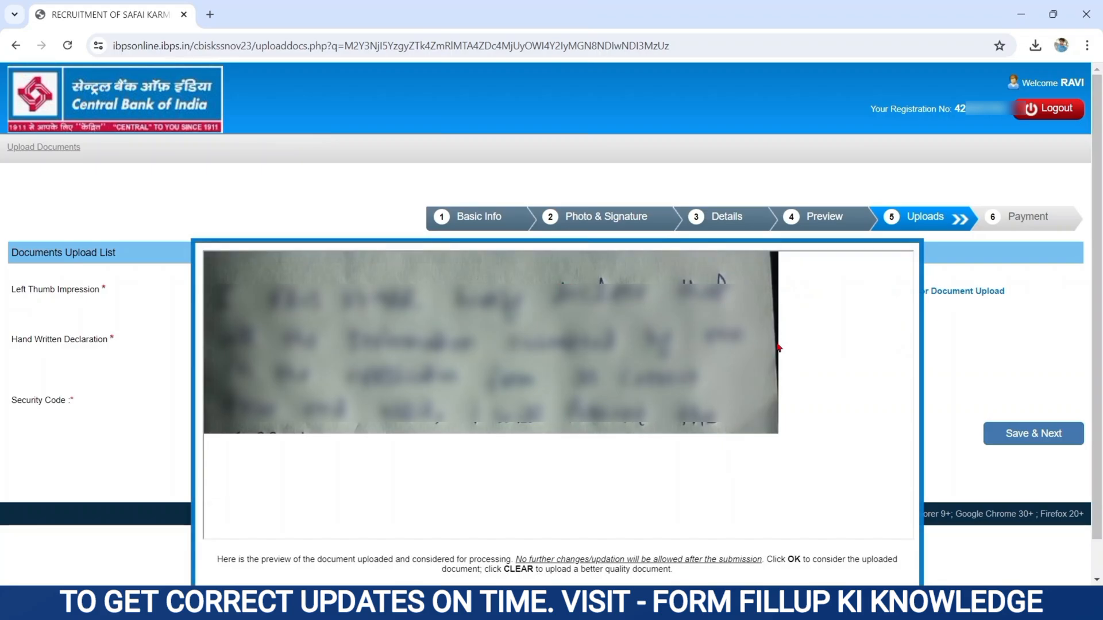
pyautogui.scroll(-1, 868, 425)
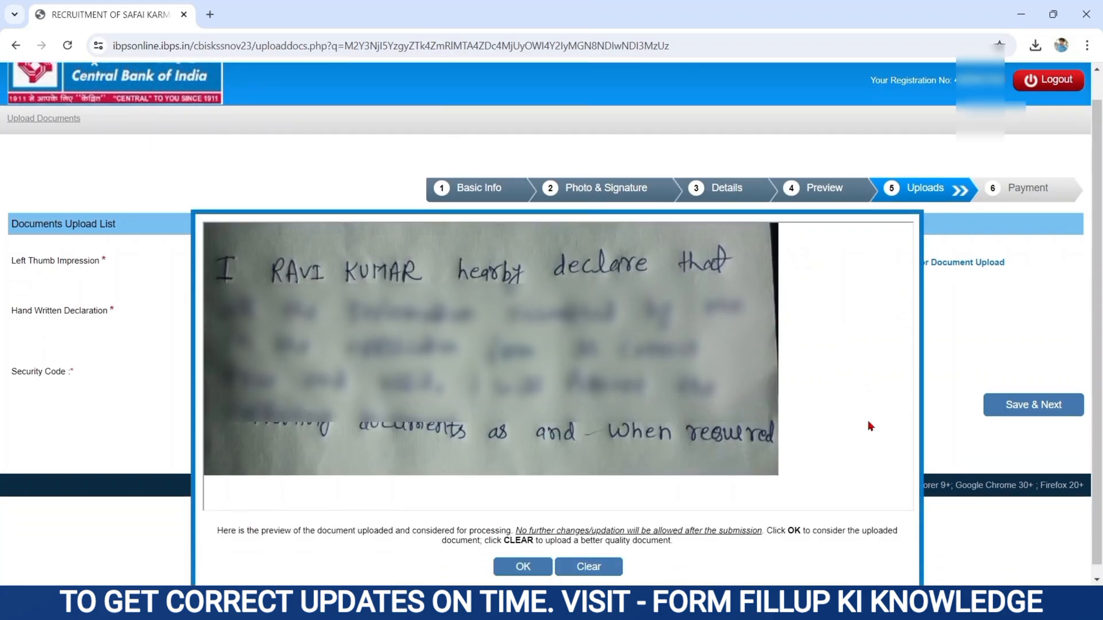
pyautogui.click(523, 555)
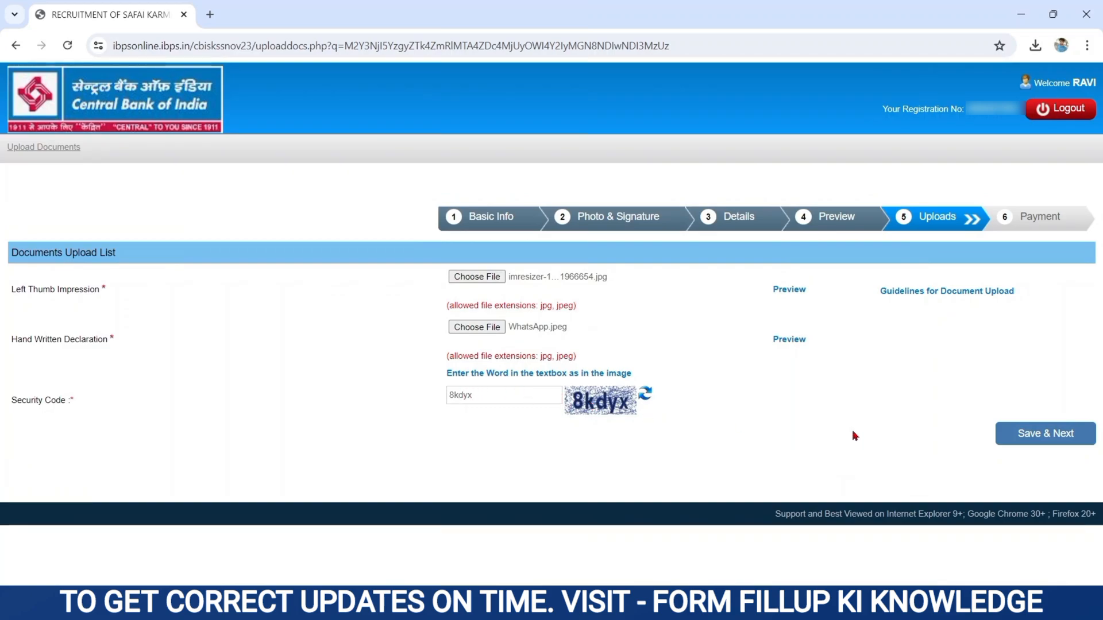
# Save the uploaded documents with confirmation that the data is correct, and submit the fee page to proceed to the payment gateway
pyautogui.click(1022, 435)
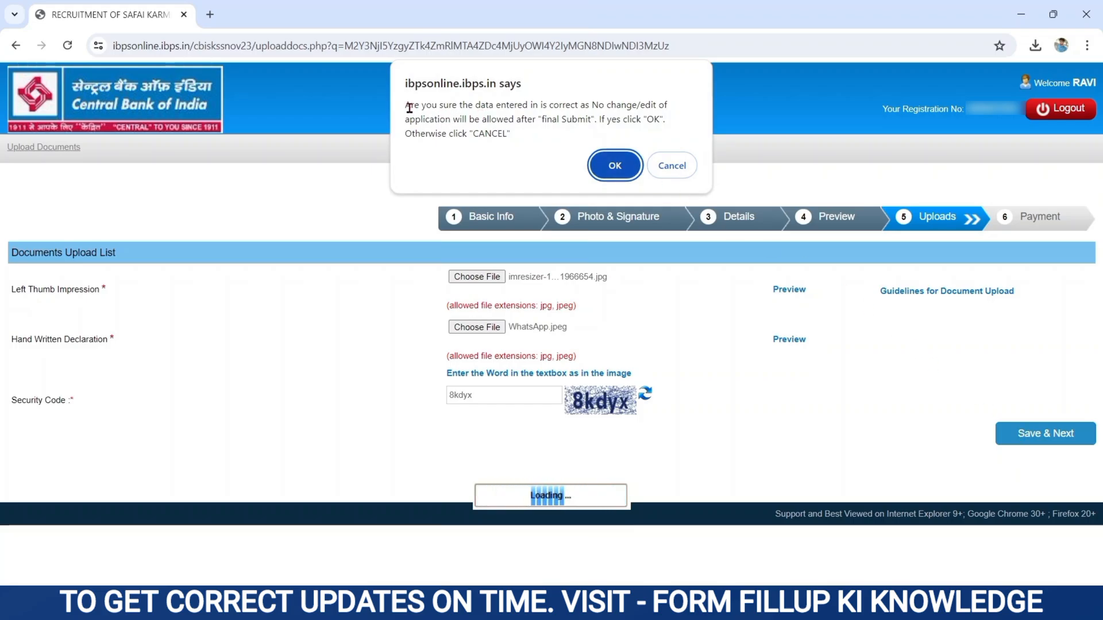
pyautogui.moveTo(409, 107); pyautogui.dragTo(497, 134)
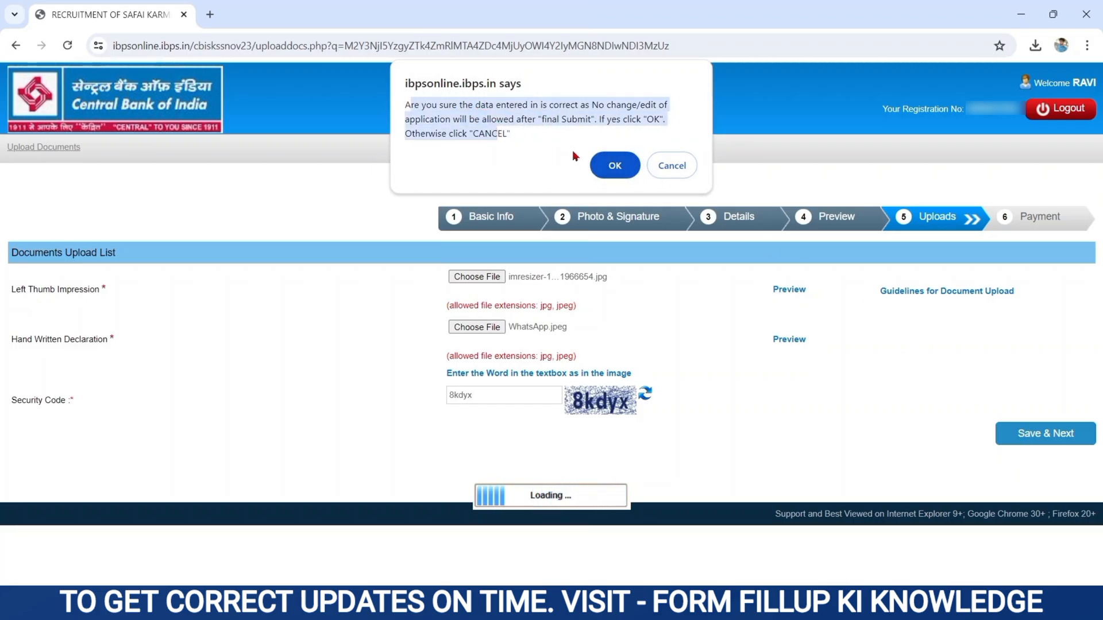
pyautogui.click(602, 166)
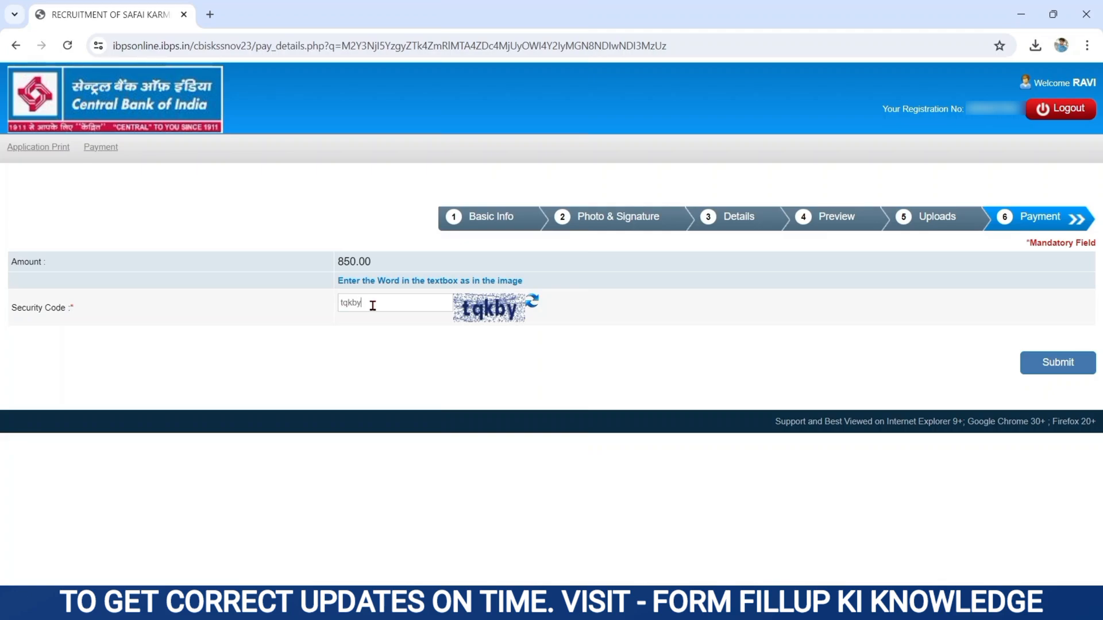
pyautogui.click(1053, 368)
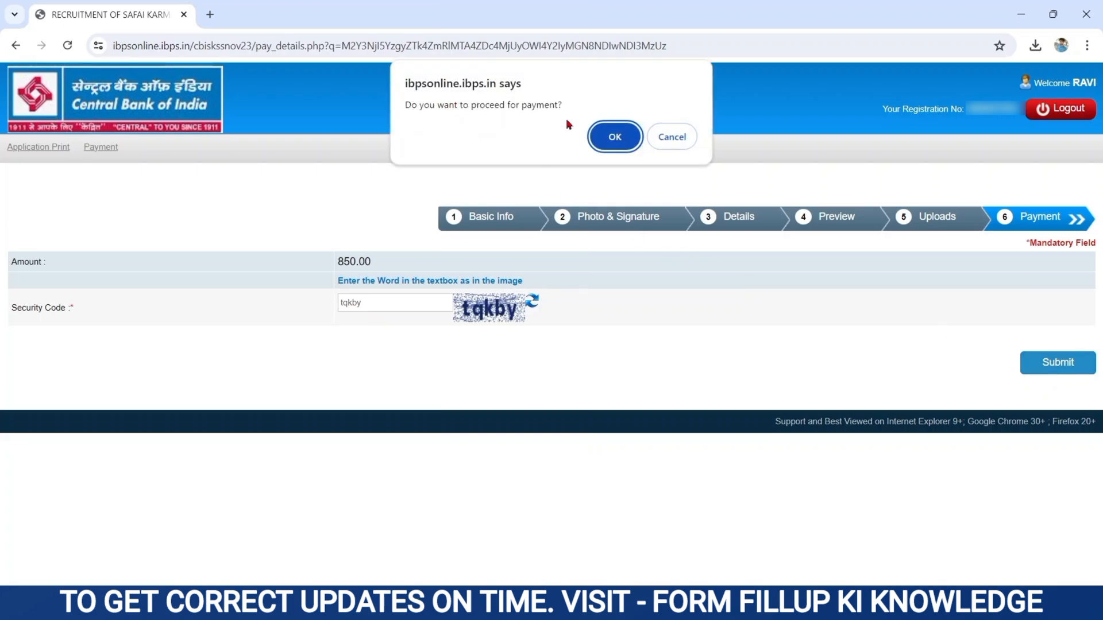
pyautogui.click(614, 136)
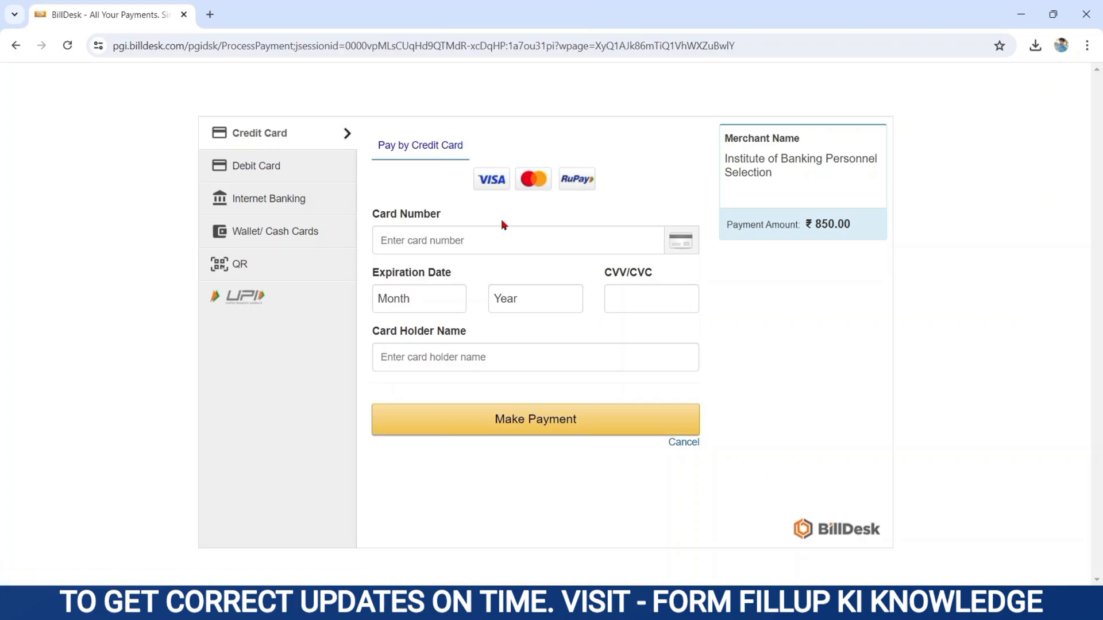
# Choose QR payment through BHIM UPI, proceed with the payment and reveal the QR code for scanning
pyautogui.click(243, 265)
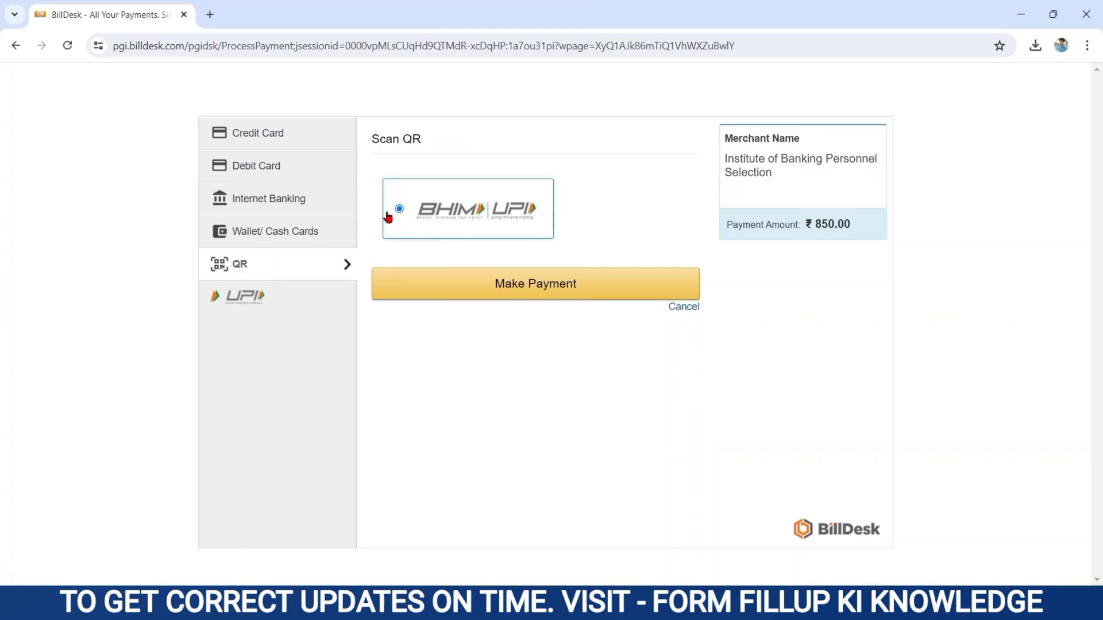
pyautogui.click(508, 289)
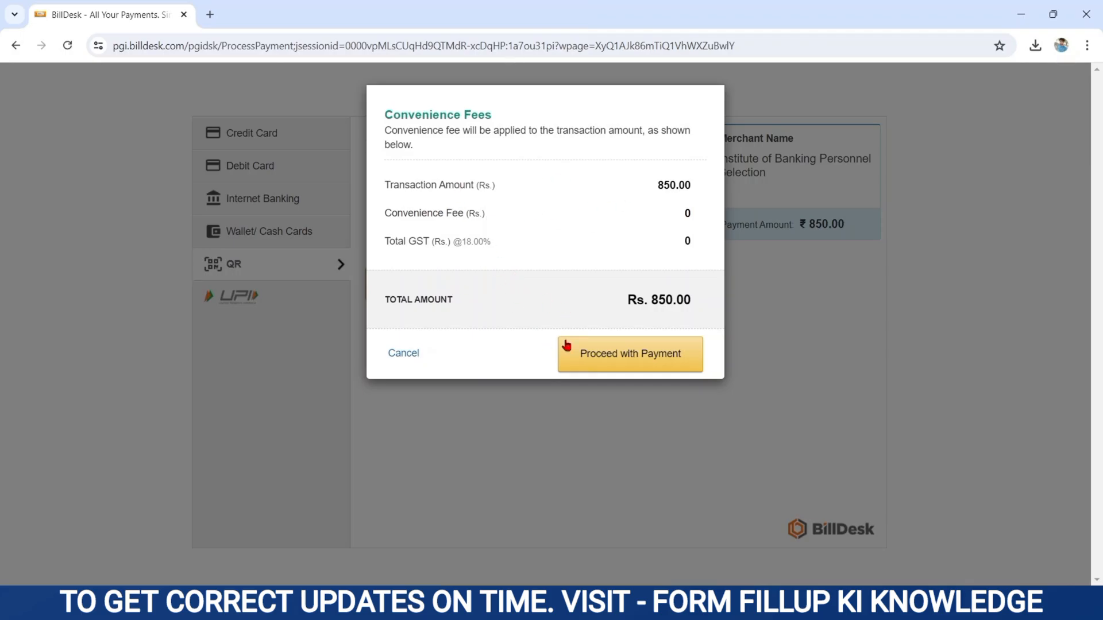
pyautogui.click(586, 355)
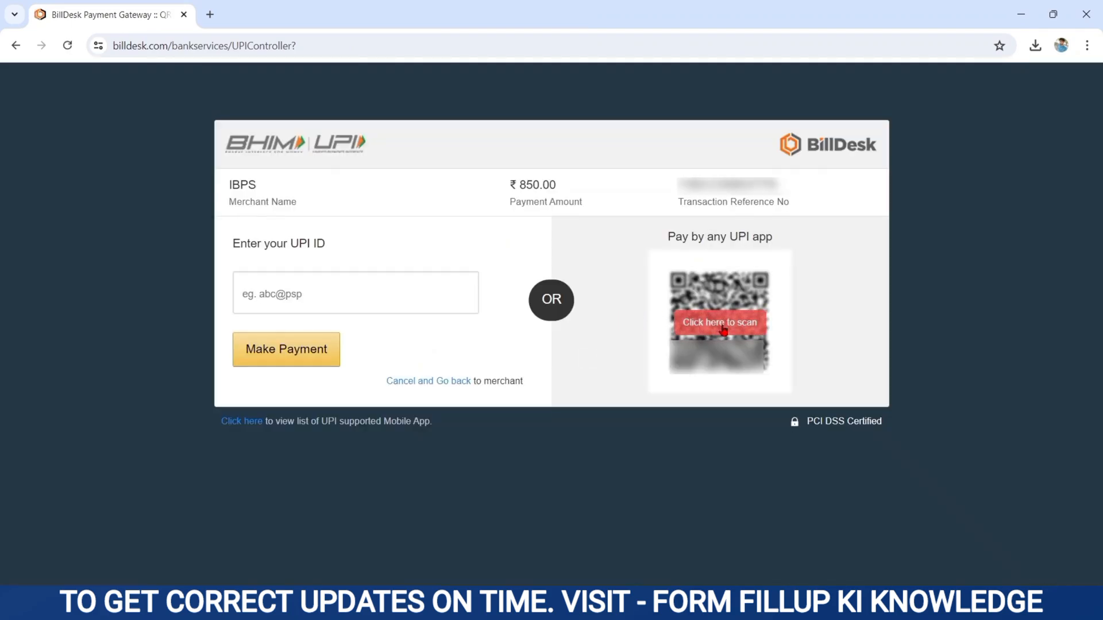
pyautogui.click(723, 329)
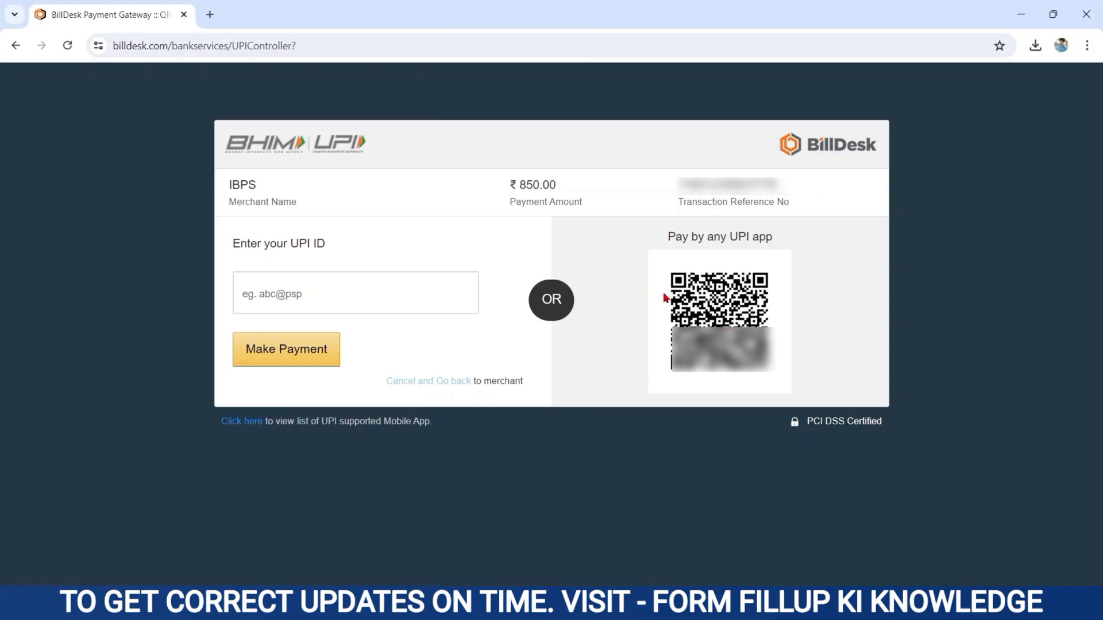